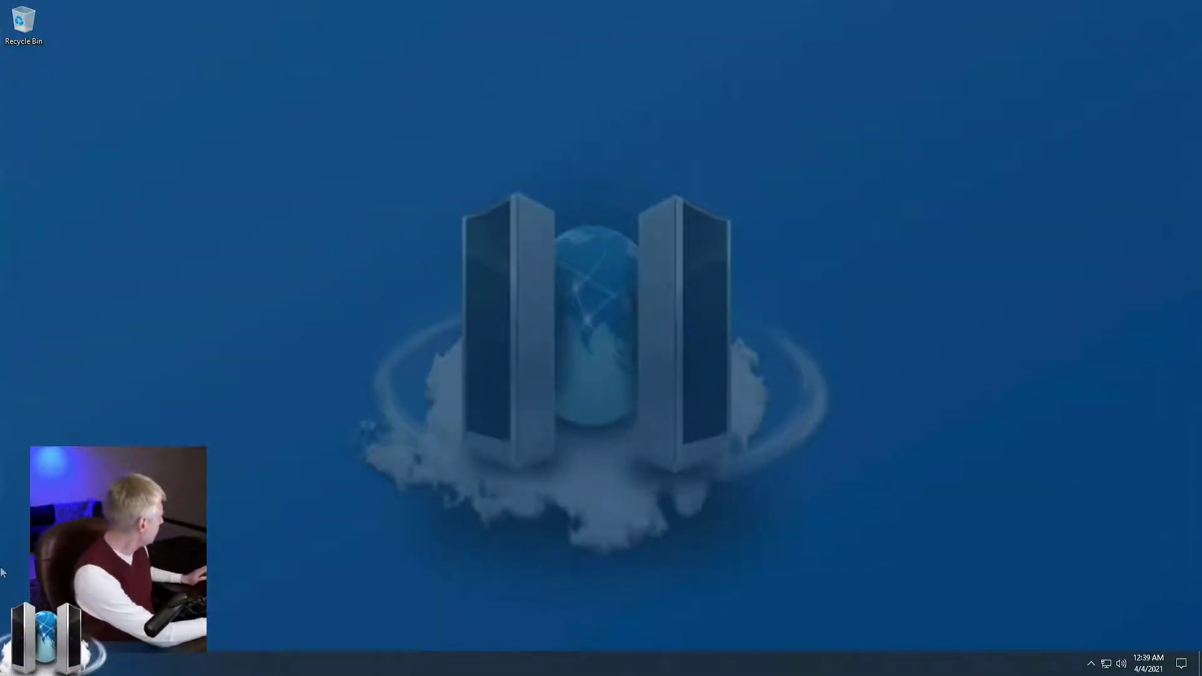
# Restart Windows 10 from the Start menu's power options.
pyautogui.click(12, 664)
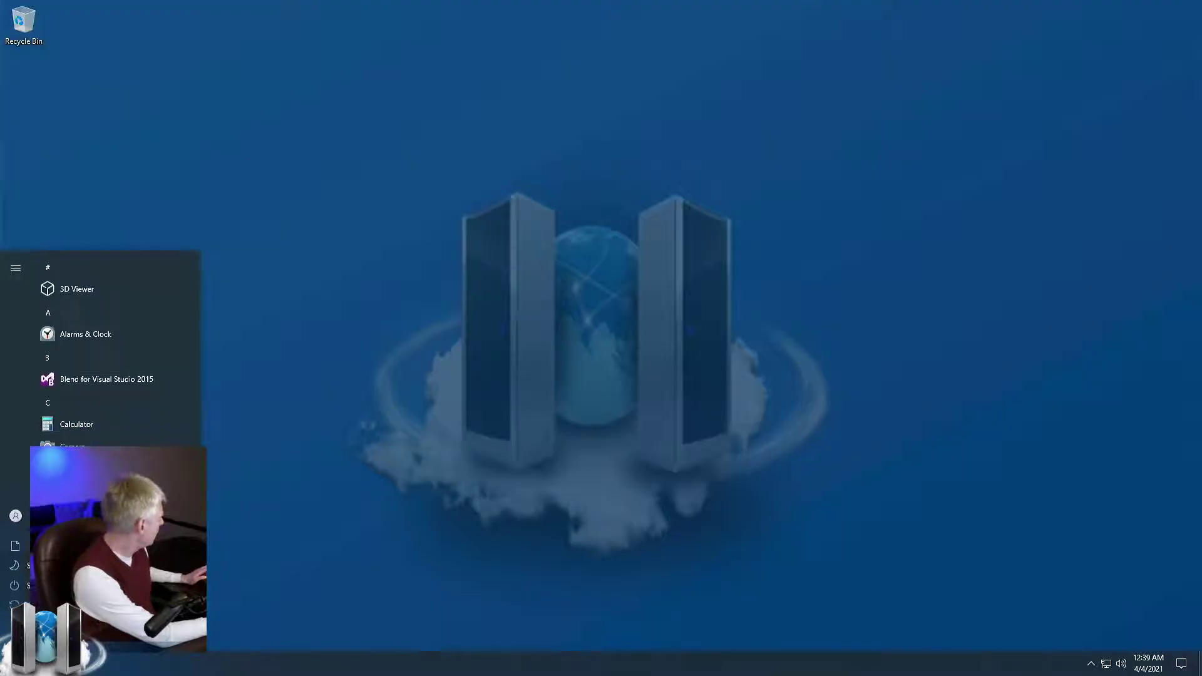
pyautogui.click(15, 603)
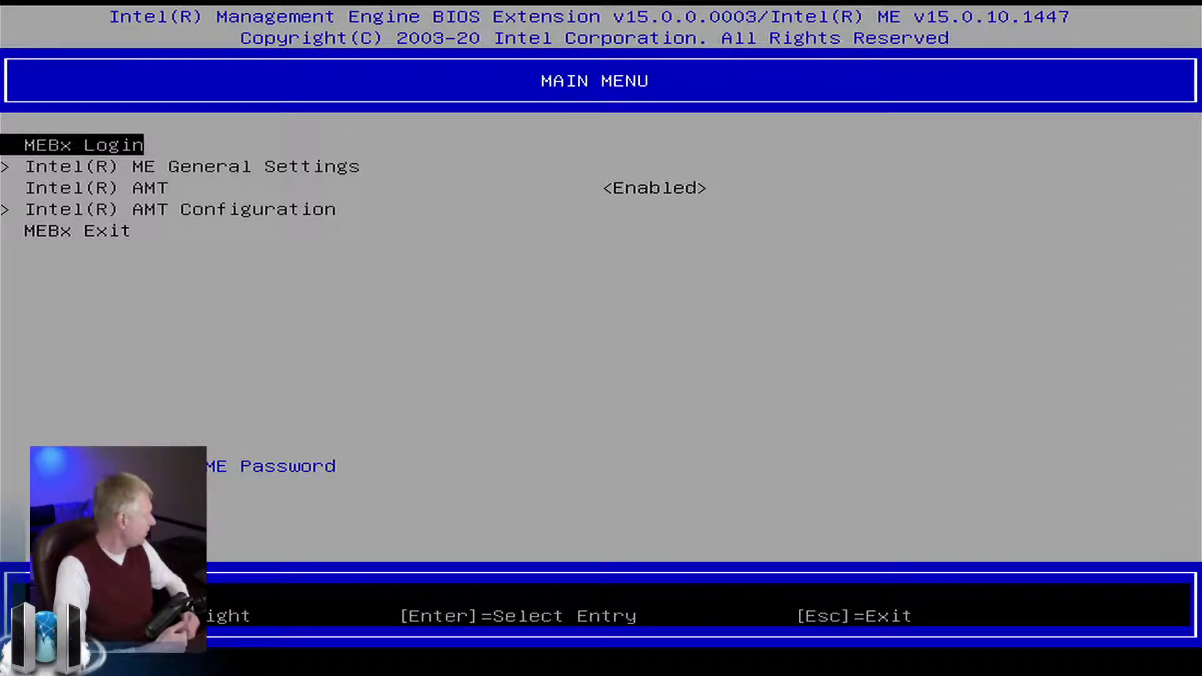
# Log in to MEBx by entering the ME password at the MEBx Login prompt.
pyautogui.press('Return')
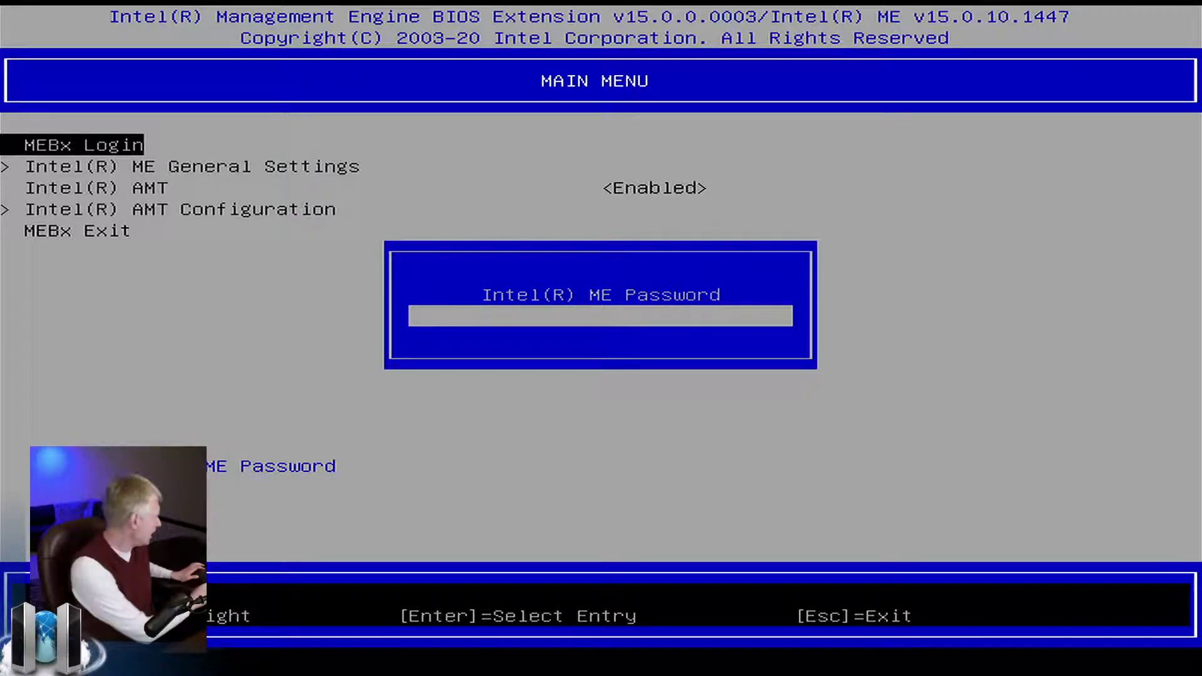
pyautogui.write('********')
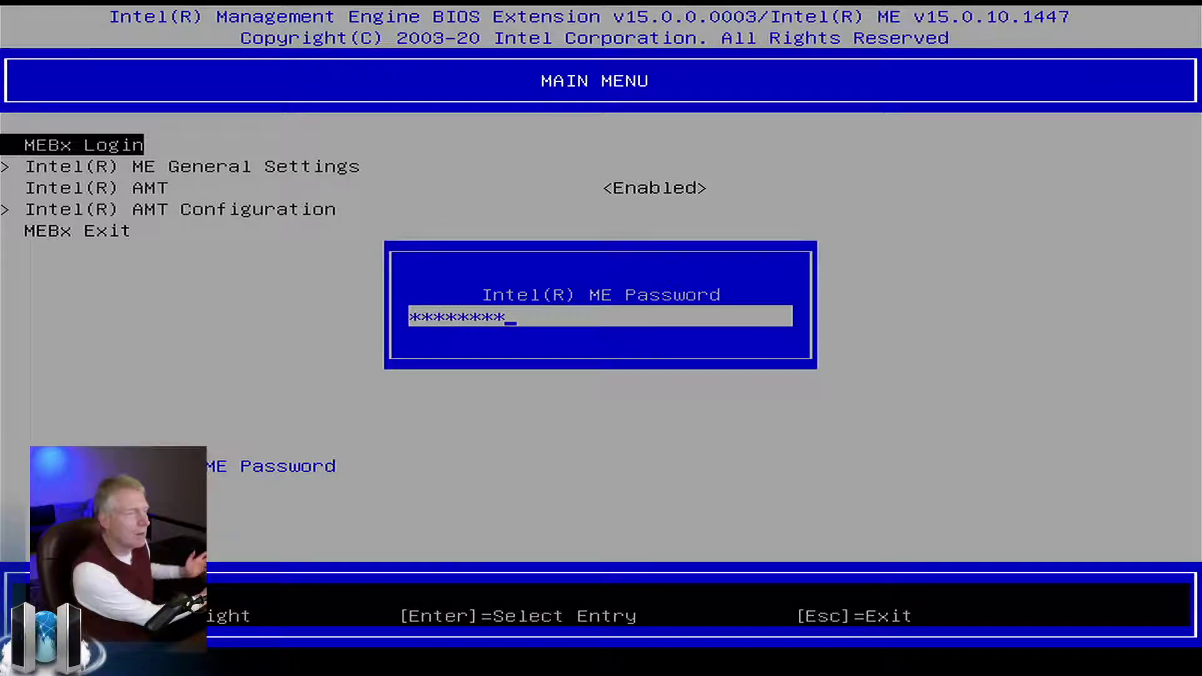
pyautogui.press('Return')
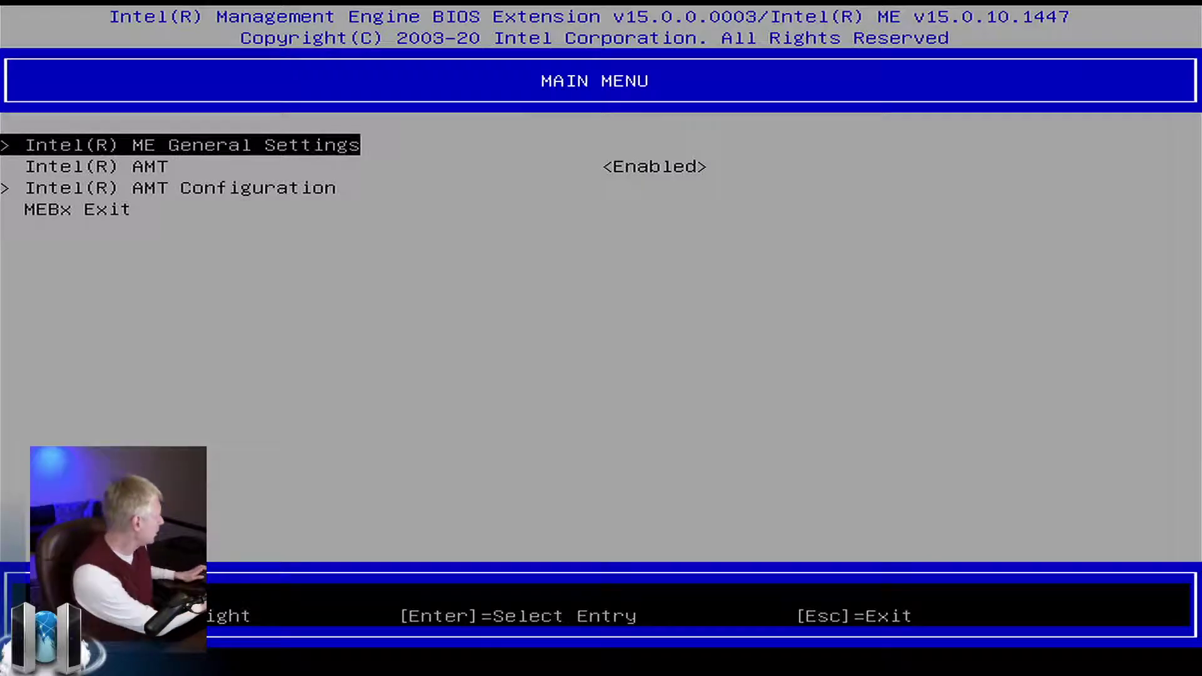
# Go into the Intel AMT Configuration menu from the MEBx main menu.
pyautogui.press('Down')
pyautogui.press('Up')
pyautogui.press('Down')
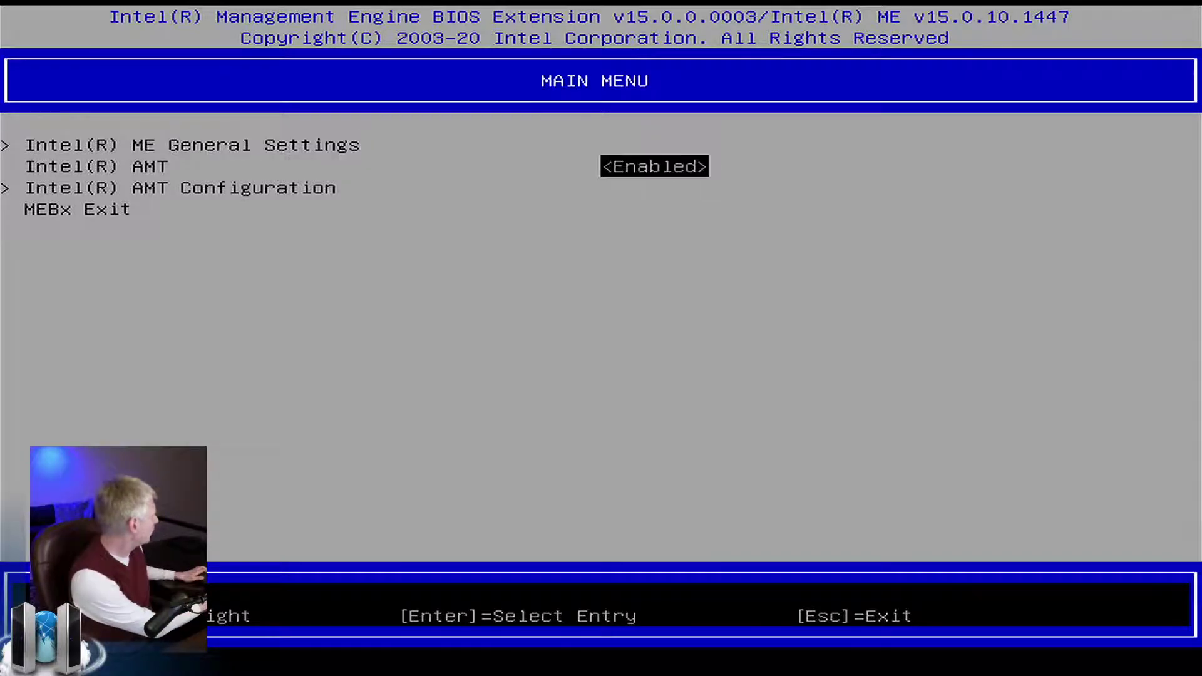
pyautogui.press('Down')
pyautogui.press('Up')
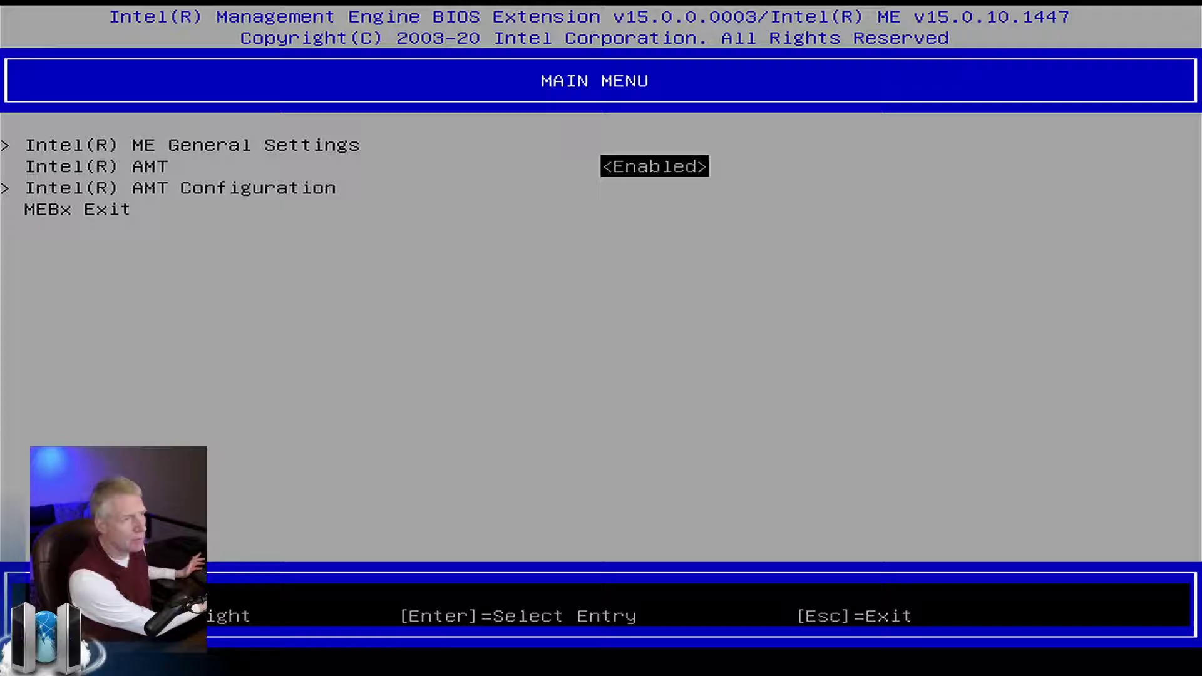
pyautogui.press('Down')
pyautogui.press('Return')
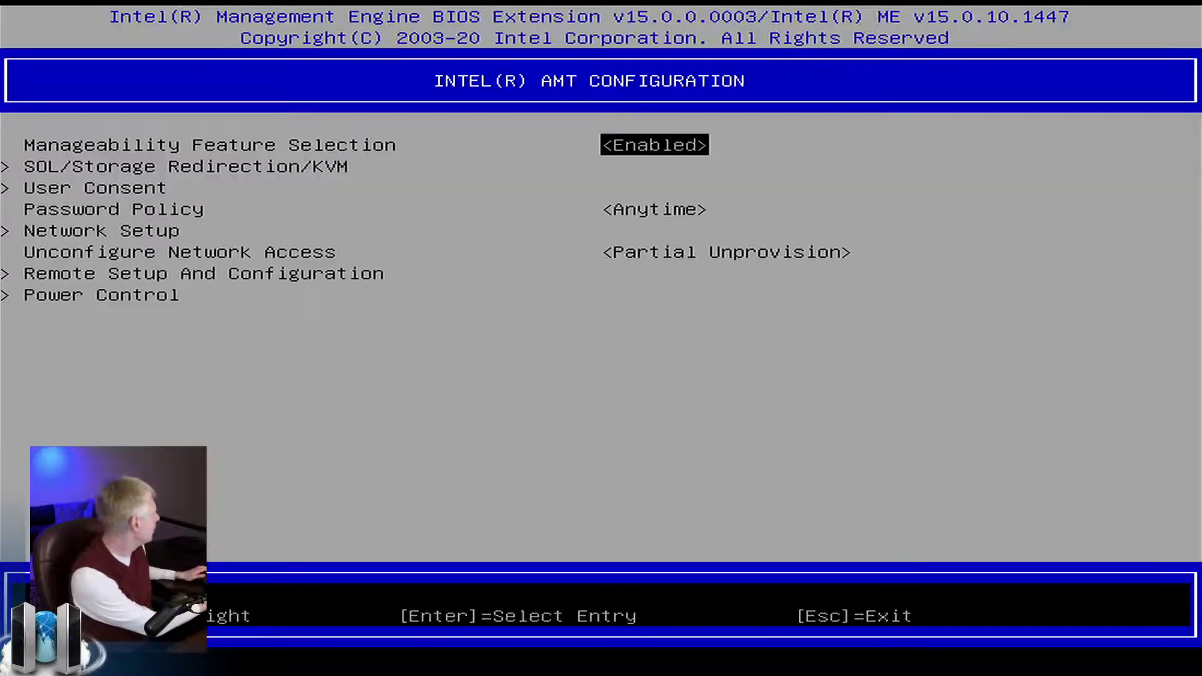
# Set Unconfigure Network Access to Full Unprovision and accept the caution with Y.
pyautogui.press('Down')
pyautogui.press('Down')
pyautogui.press('Down')
pyautogui.press('Down')
pyautogui.press('Down')
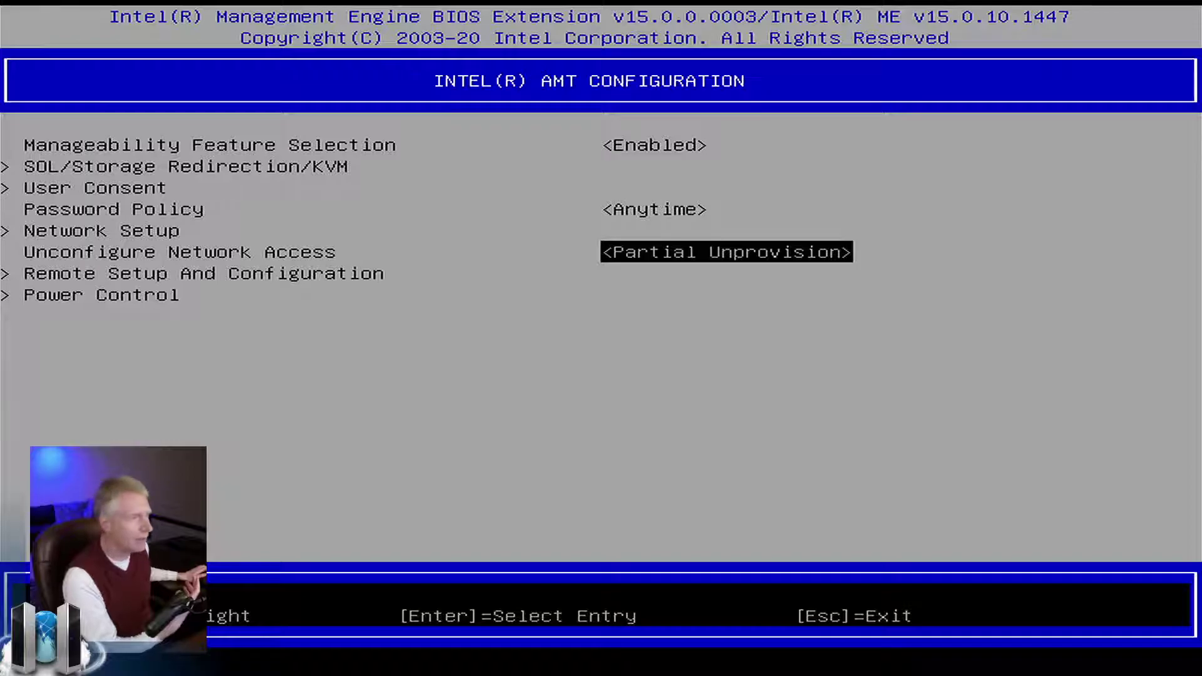
pyautogui.press('Return')
pyautogui.press('Up')
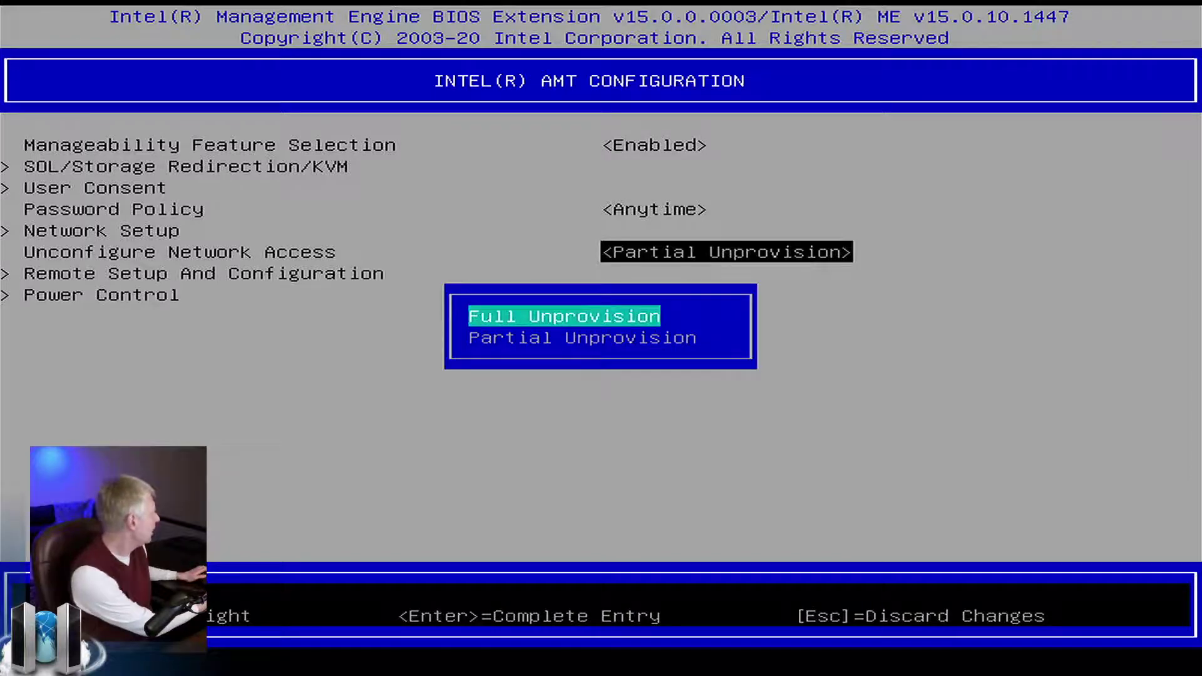
pyautogui.press('Return')
pyautogui.press('y')
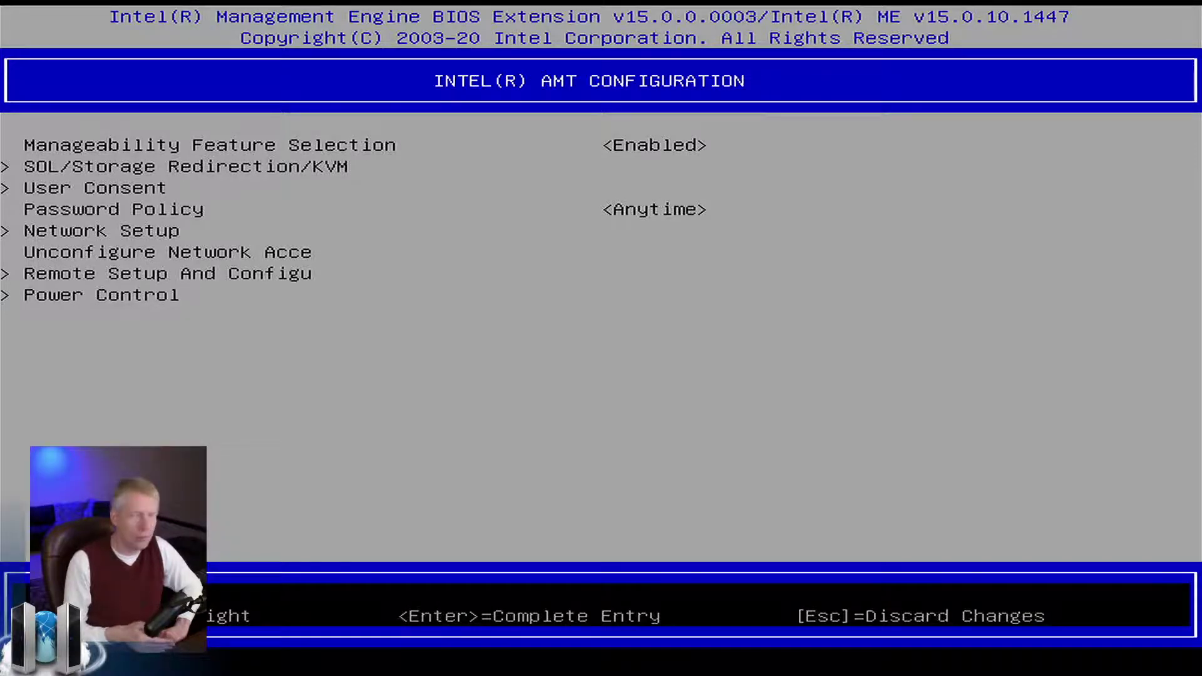
# Run Activate Network Access in AMT Configuration and confirm it with Y.
pyautogui.press('Return')
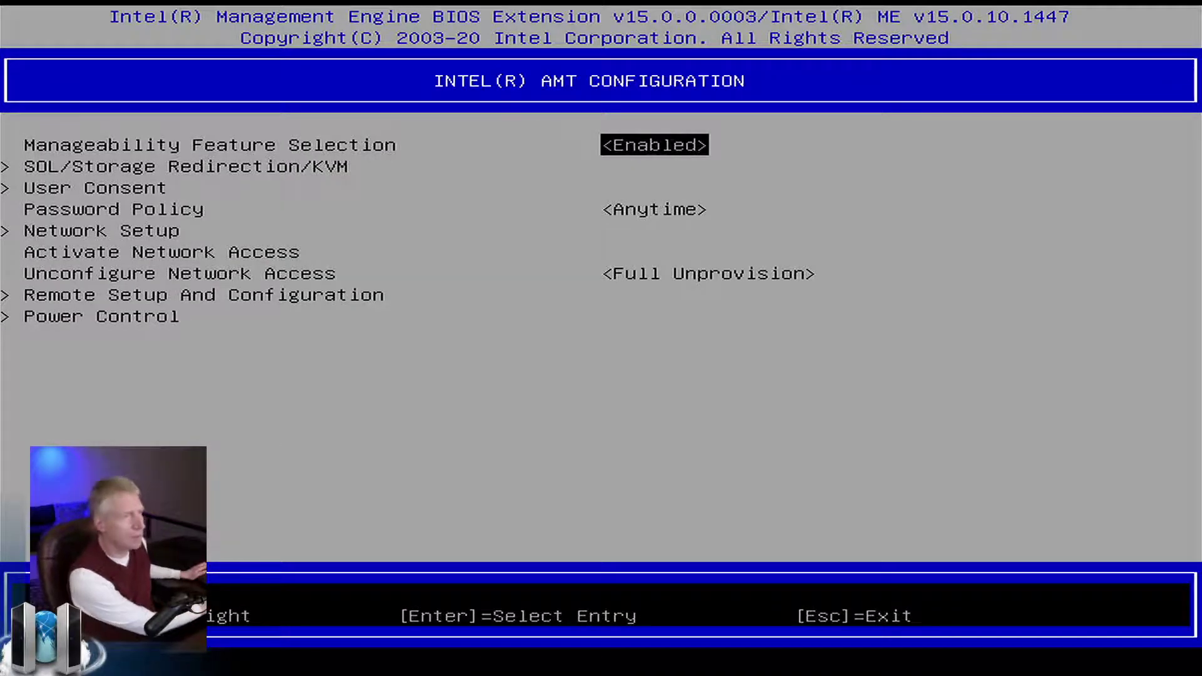
pyautogui.press('Down')
pyautogui.press('Down')
pyautogui.press('Down')
pyautogui.press('Down')
pyautogui.press('Down')
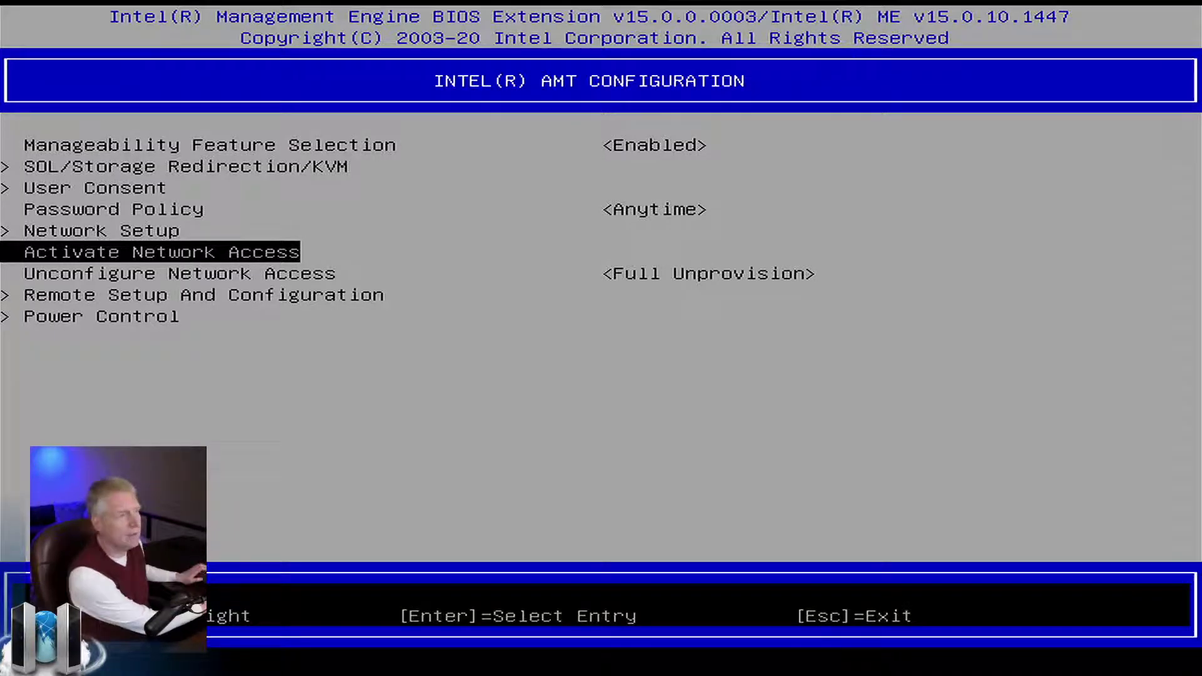
pyautogui.press('Return')
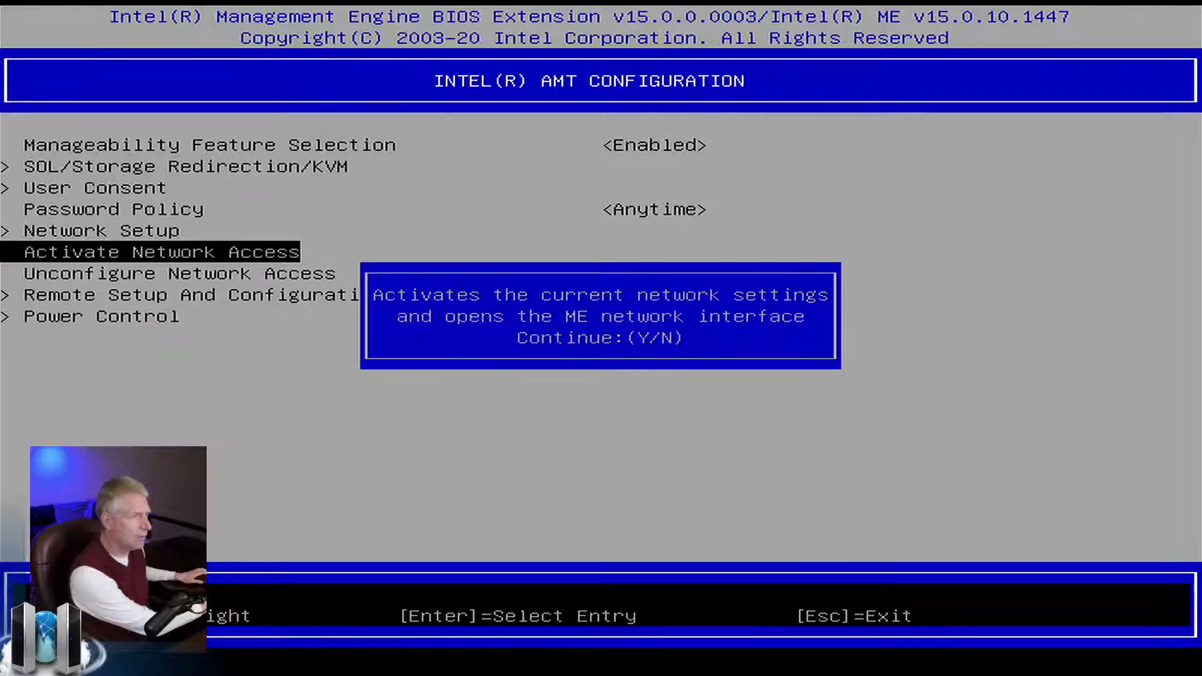
pyautogui.press('y')
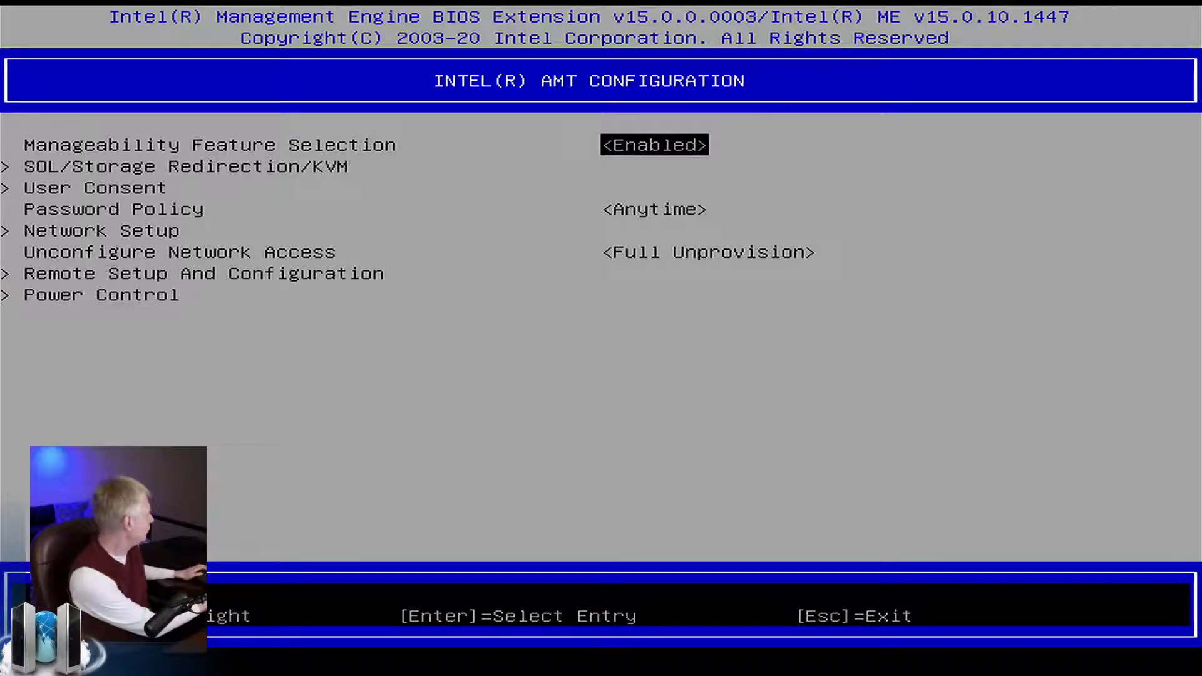
pyautogui.press('Down')
pyautogui.press('Down')
pyautogui.press('Down')
pyautogui.press('Down')
pyautogui.press('Down')
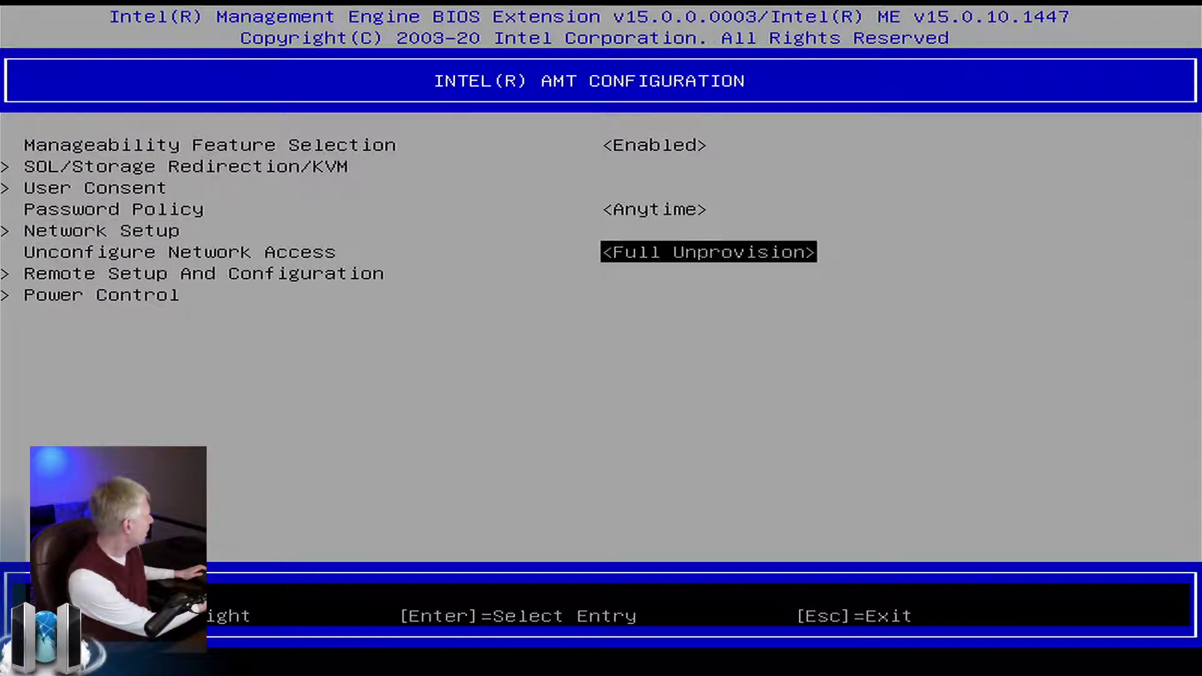
# Set host name AmtMachine15 and domain name mesh.meshcentral.com under Network Setup.
pyautogui.press('Up')
pyautogui.press('Return')
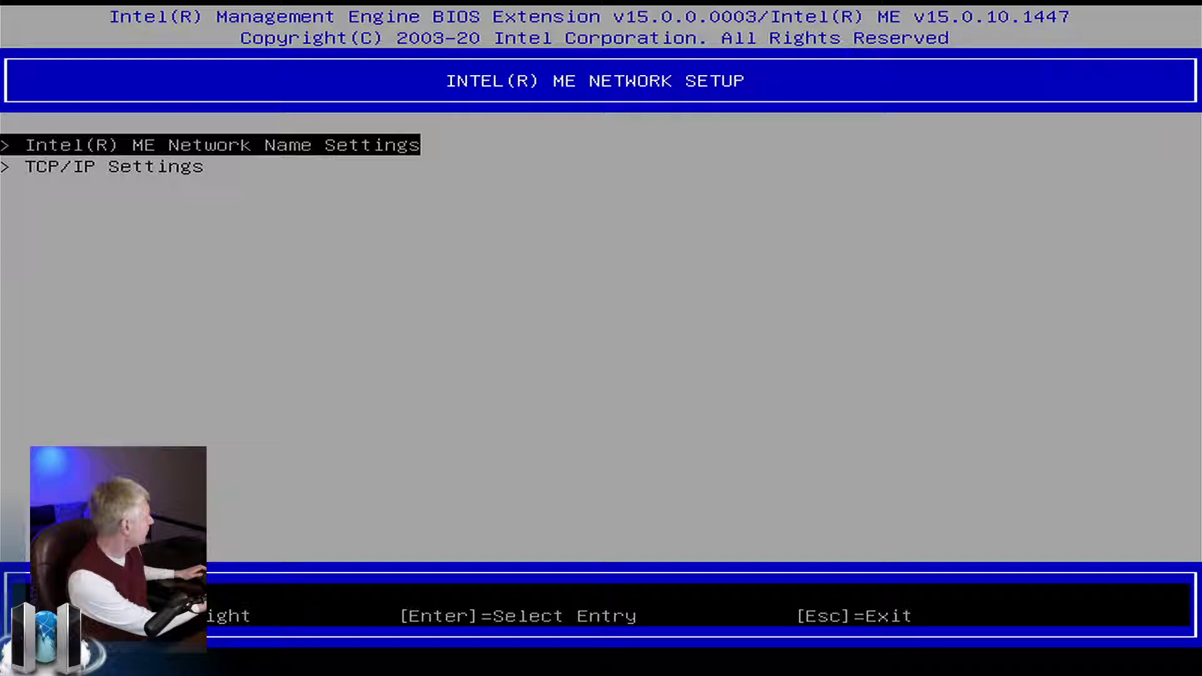
pyautogui.press('Return')
pyautogui.press('Return')
pyautogui.write('A')
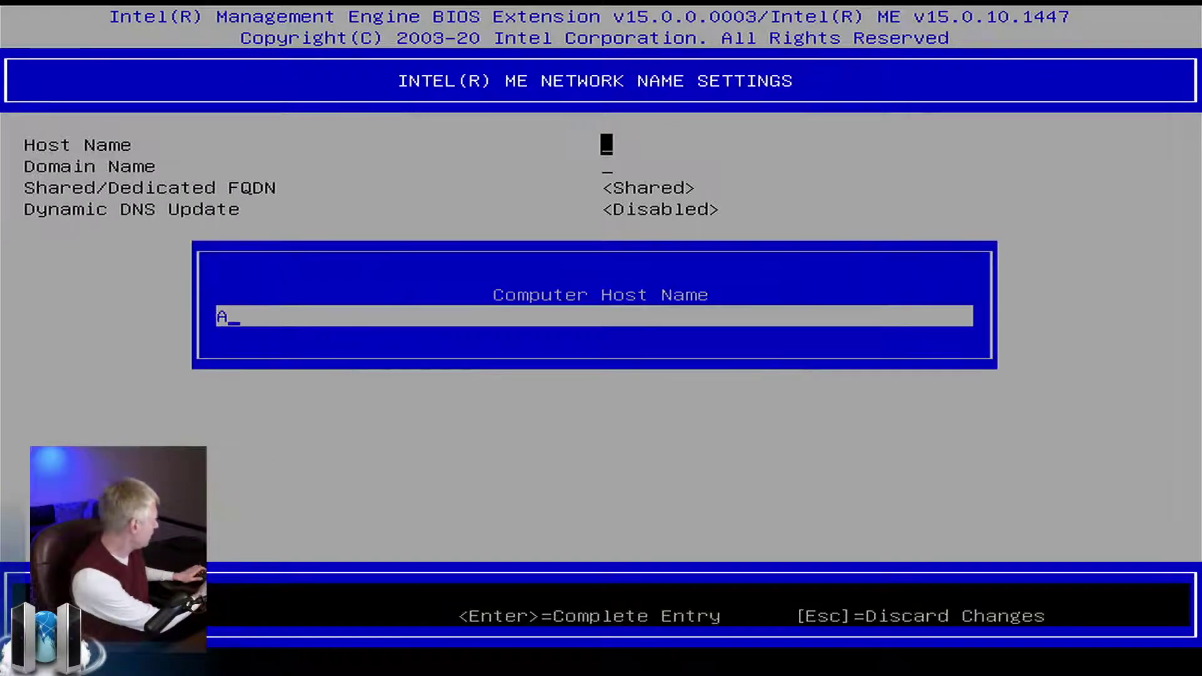
pyautogui.write('mtMachine15')
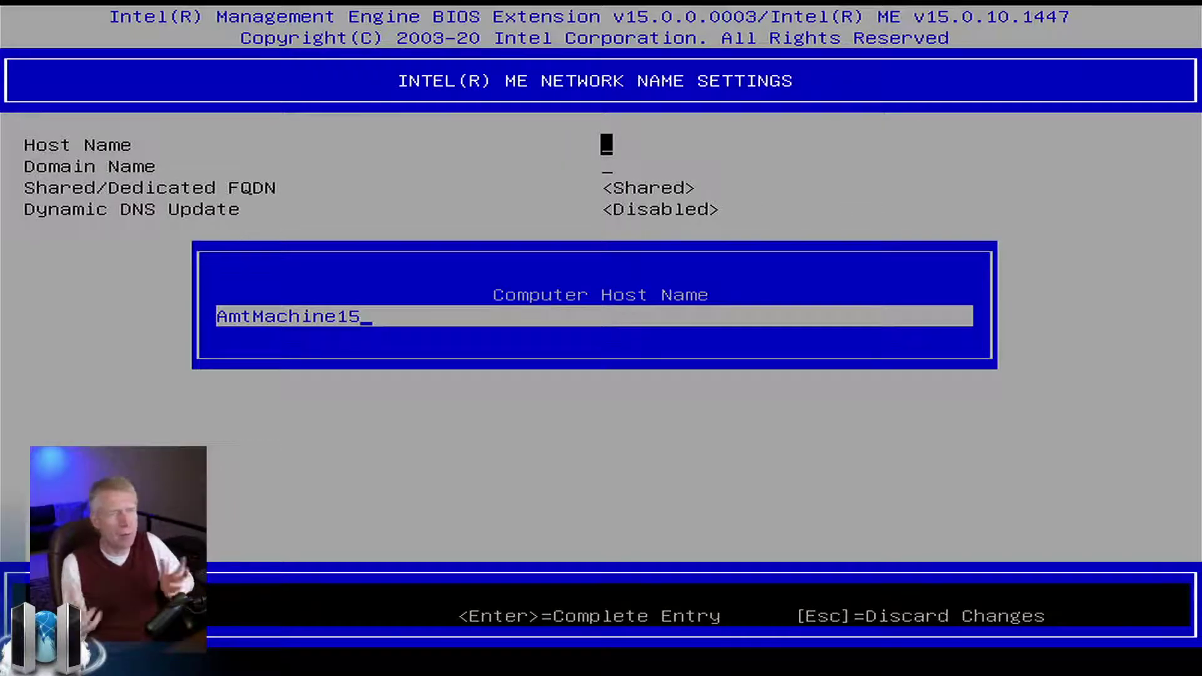
pyautogui.press('Return')
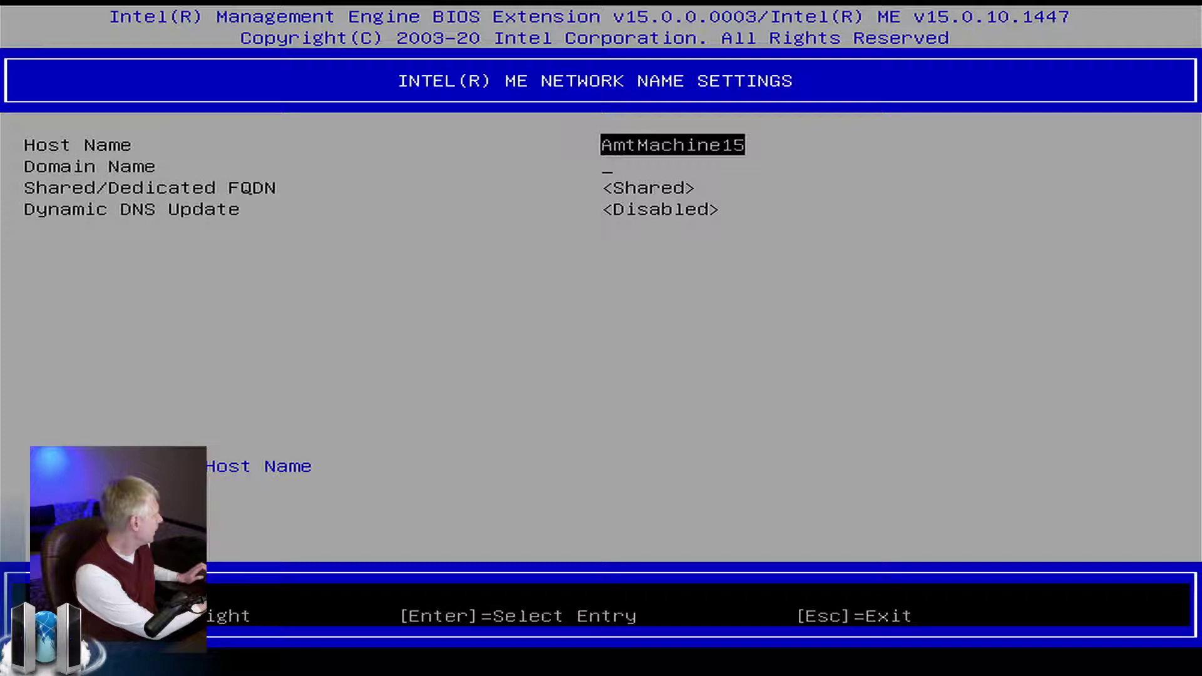
pyautogui.press('Down')
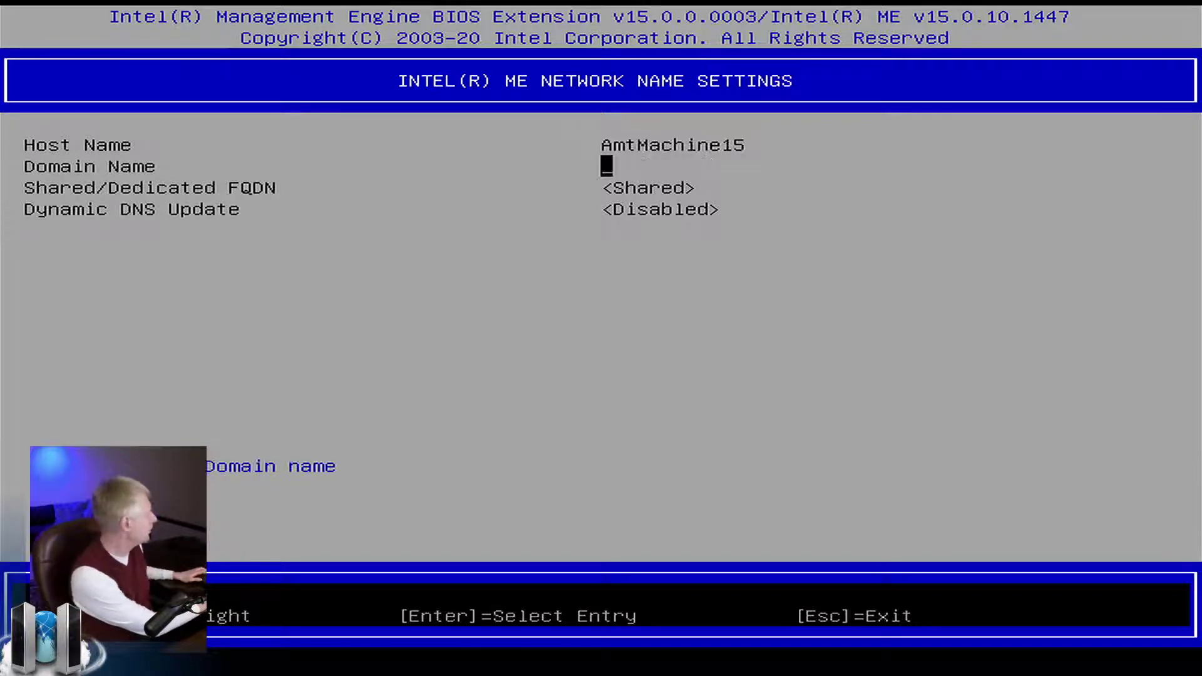
pyautogui.press('Return')
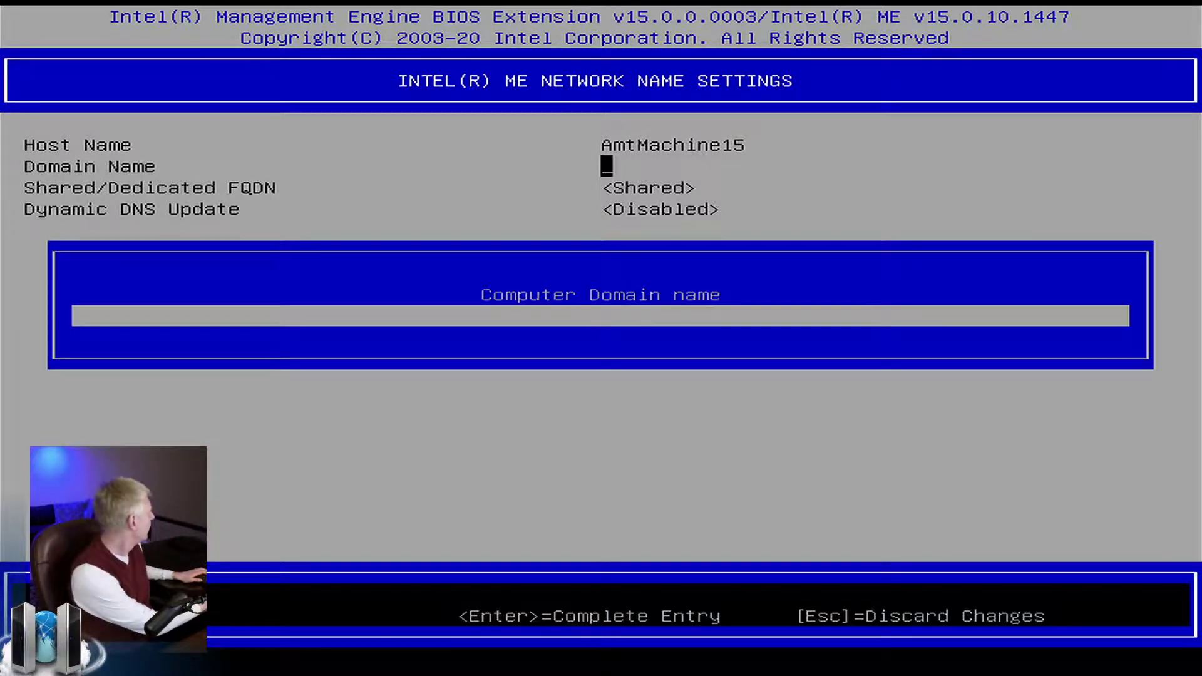
pyautogui.write('m')
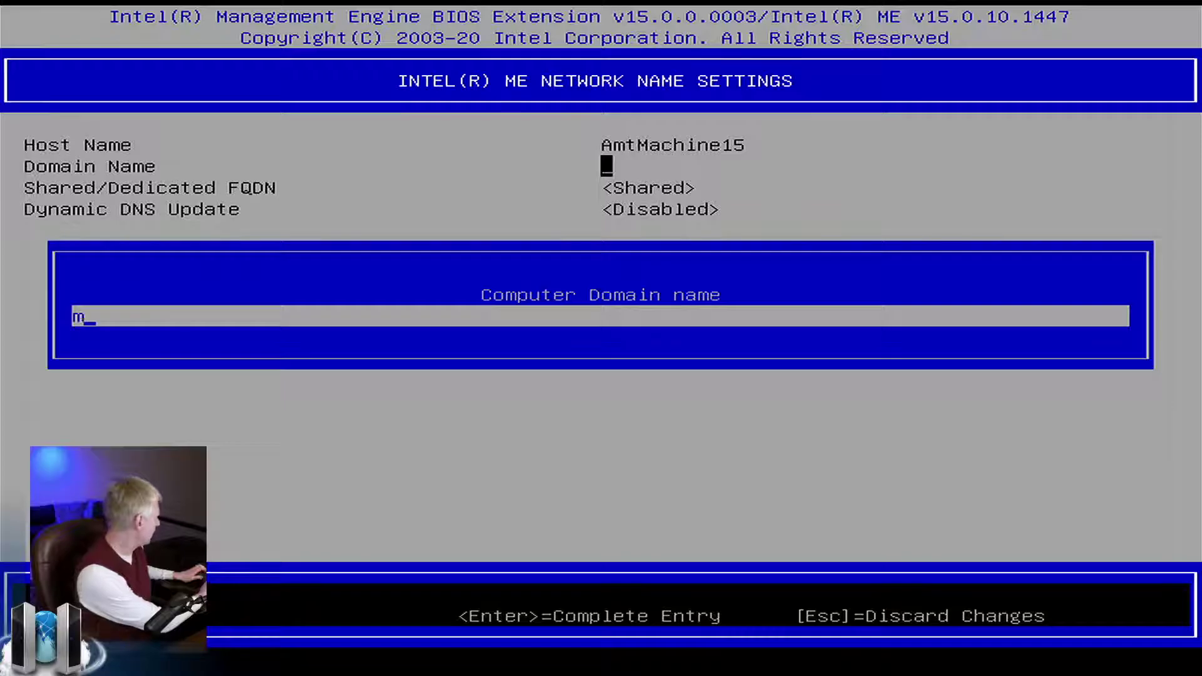
pyautogui.write('esh.meshcentral.com')
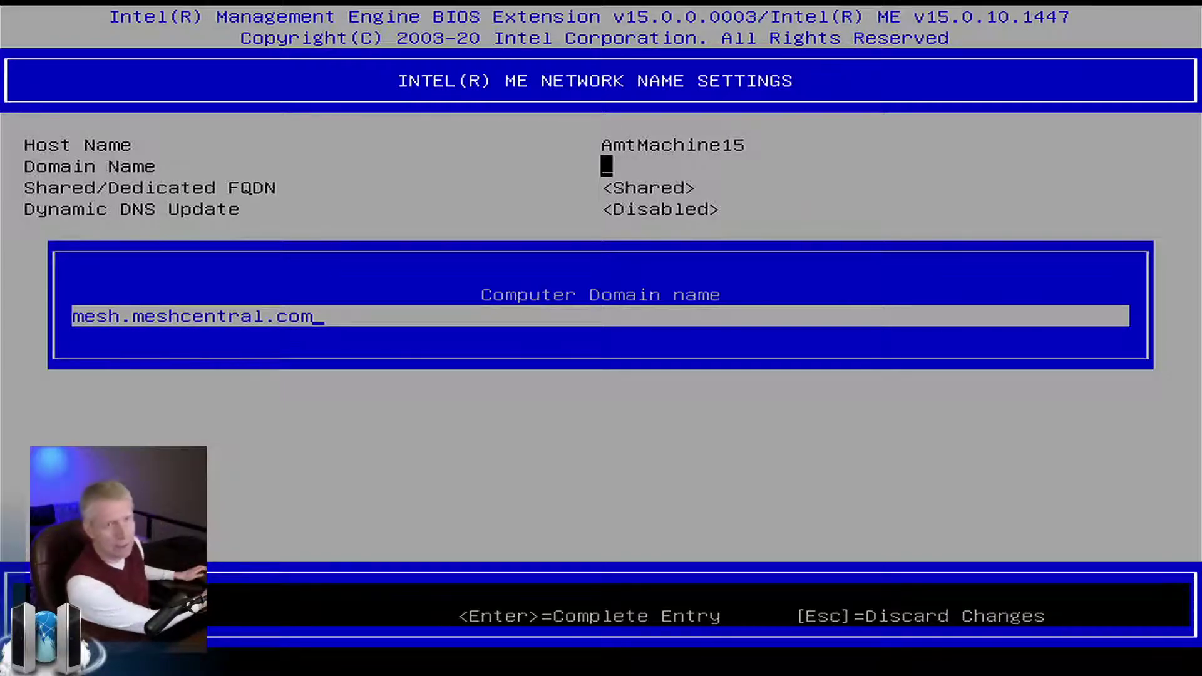
pyautogui.press('Return')
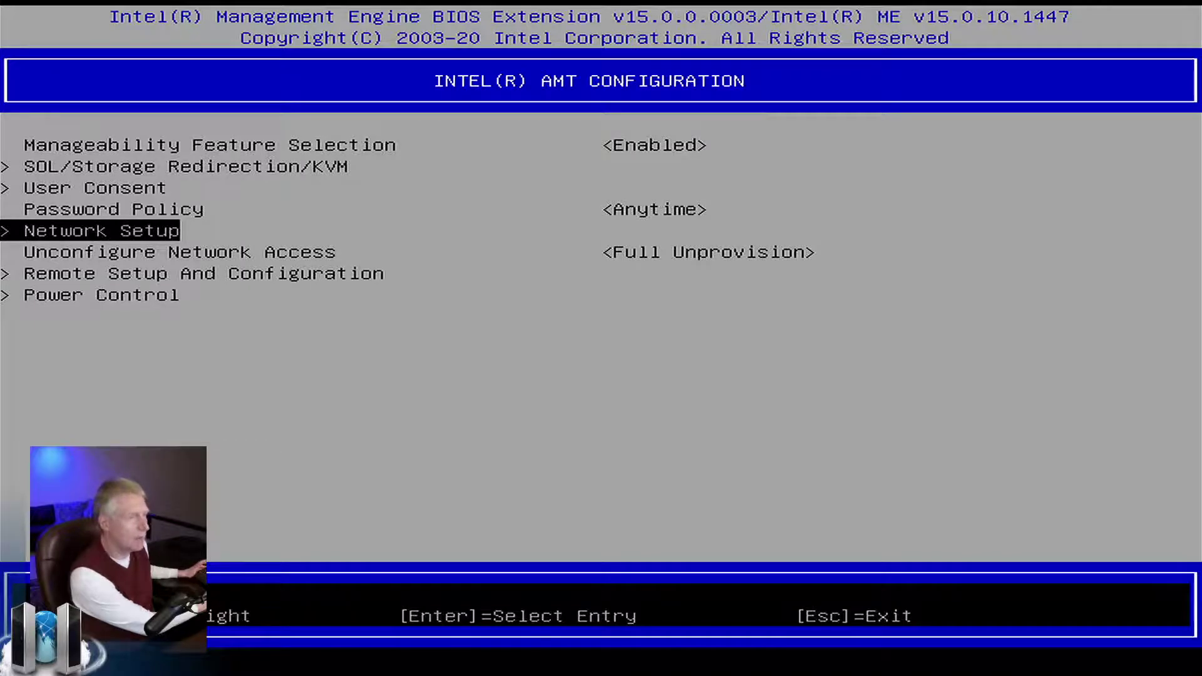
# Check the KVM User Opt-in under User Consent, then head back toward MEBx Exit.
pyautogui.press('Up')
pyautogui.press('Up')
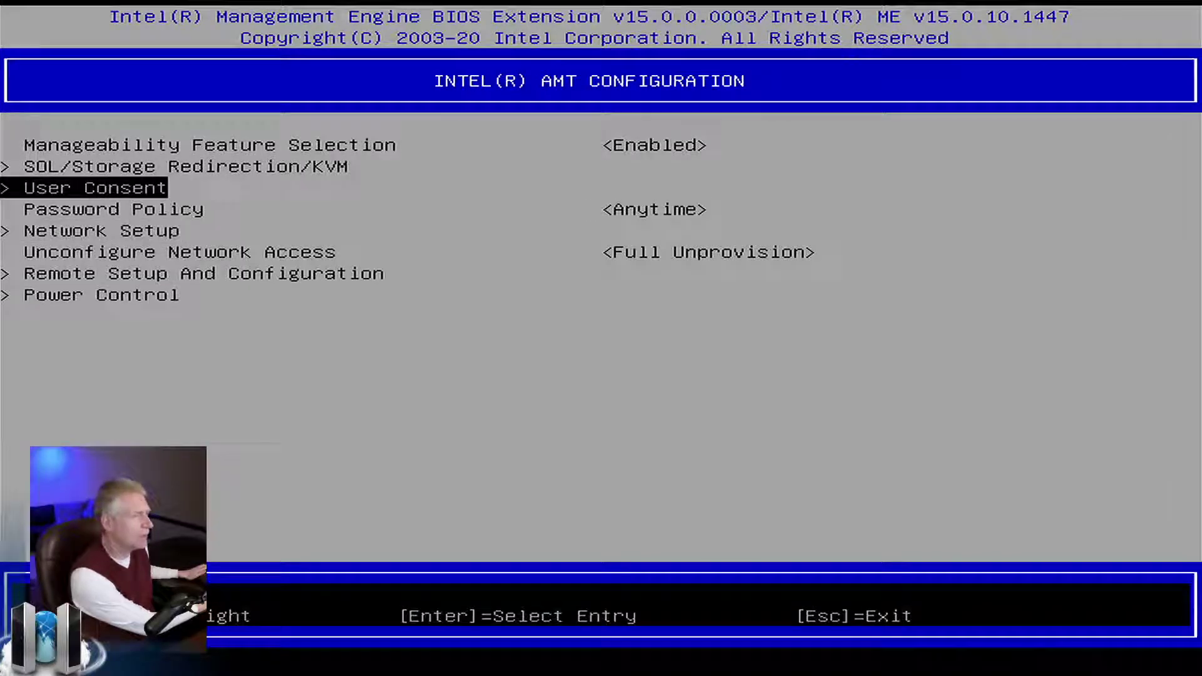
pyautogui.press('Return')
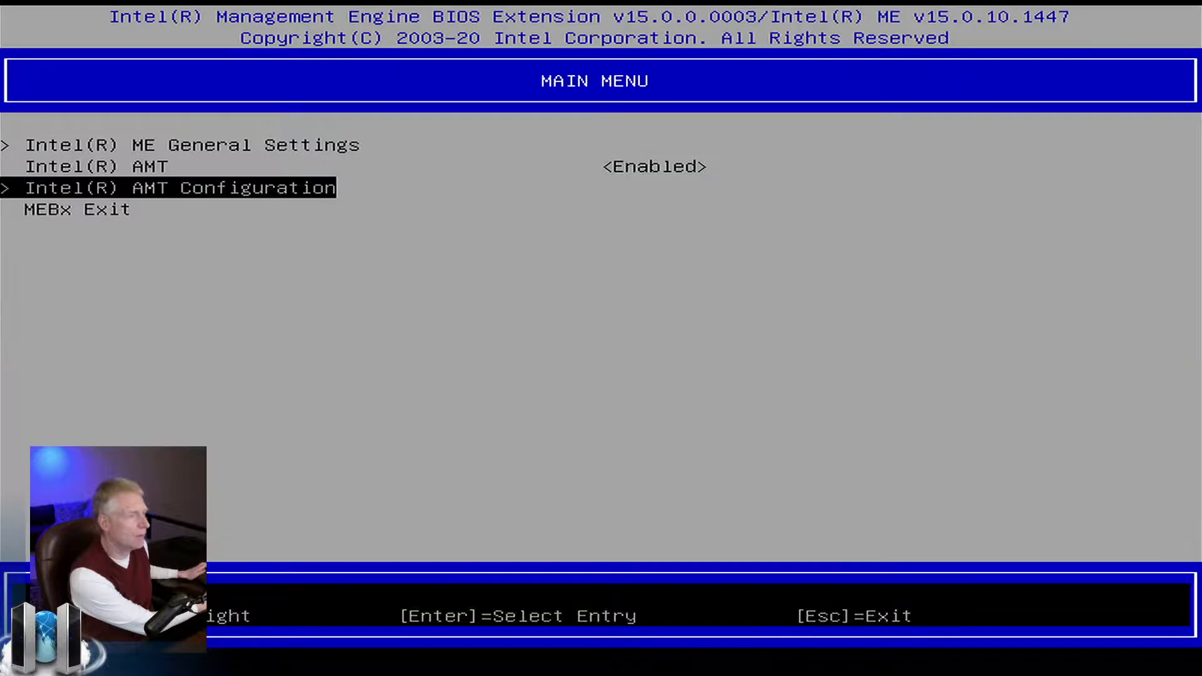
pyautogui.press('Down')
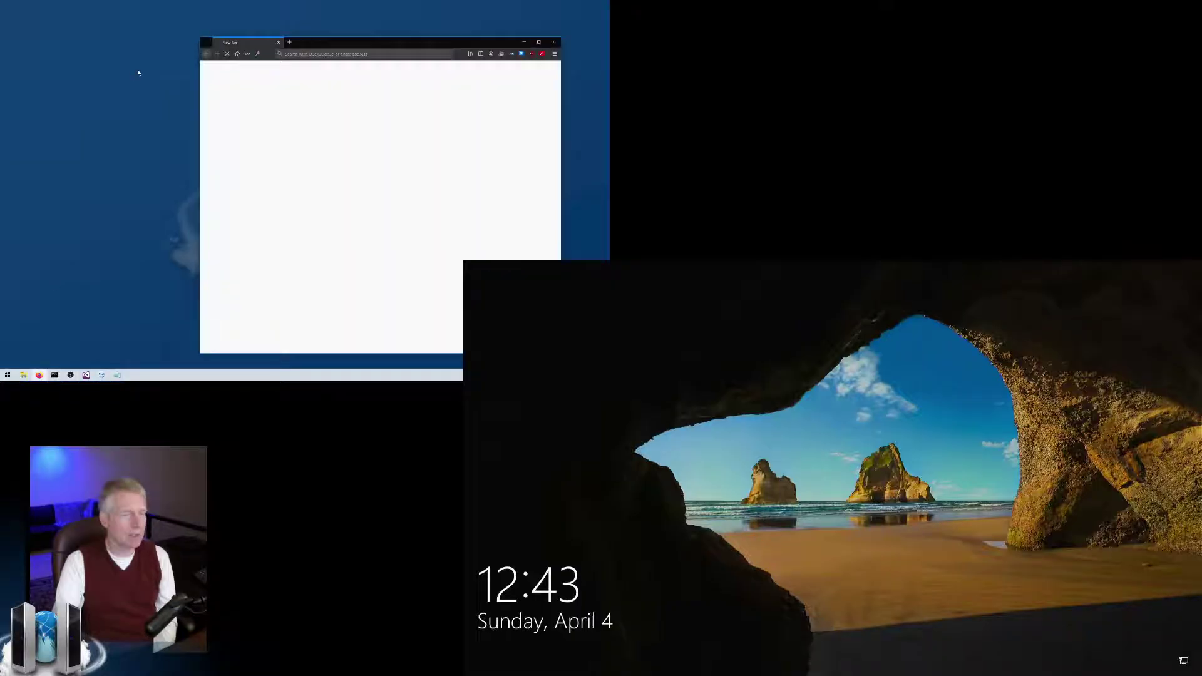
pyautogui.moveTo(311, 43); pyautogui.dragTo(193, 41)
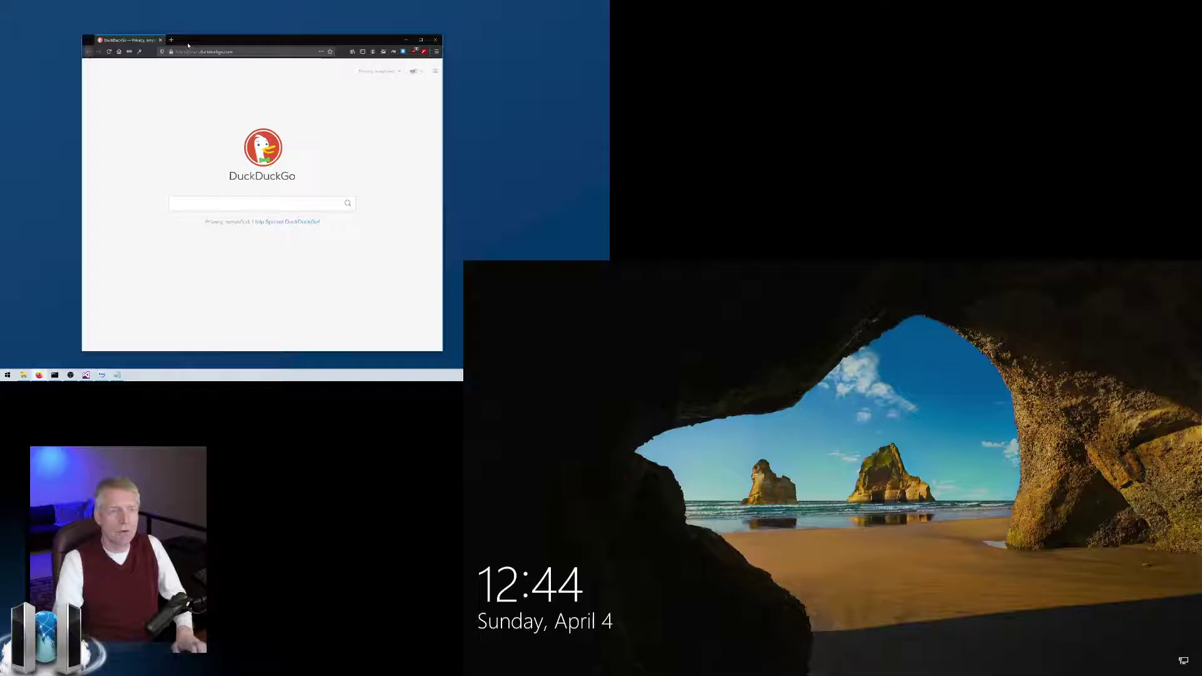
pyautogui.moveTo(192, 42); pyautogui.dragTo(180, 46)
pyautogui.click(183, 53)
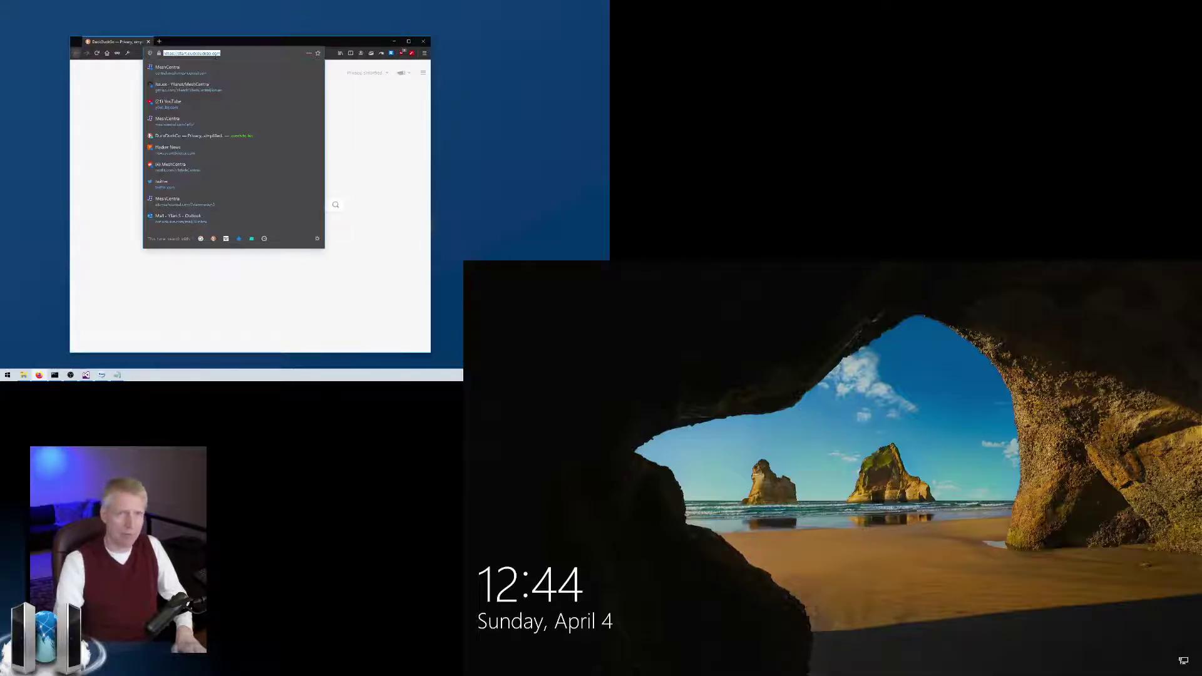
pyautogui.write('http://')
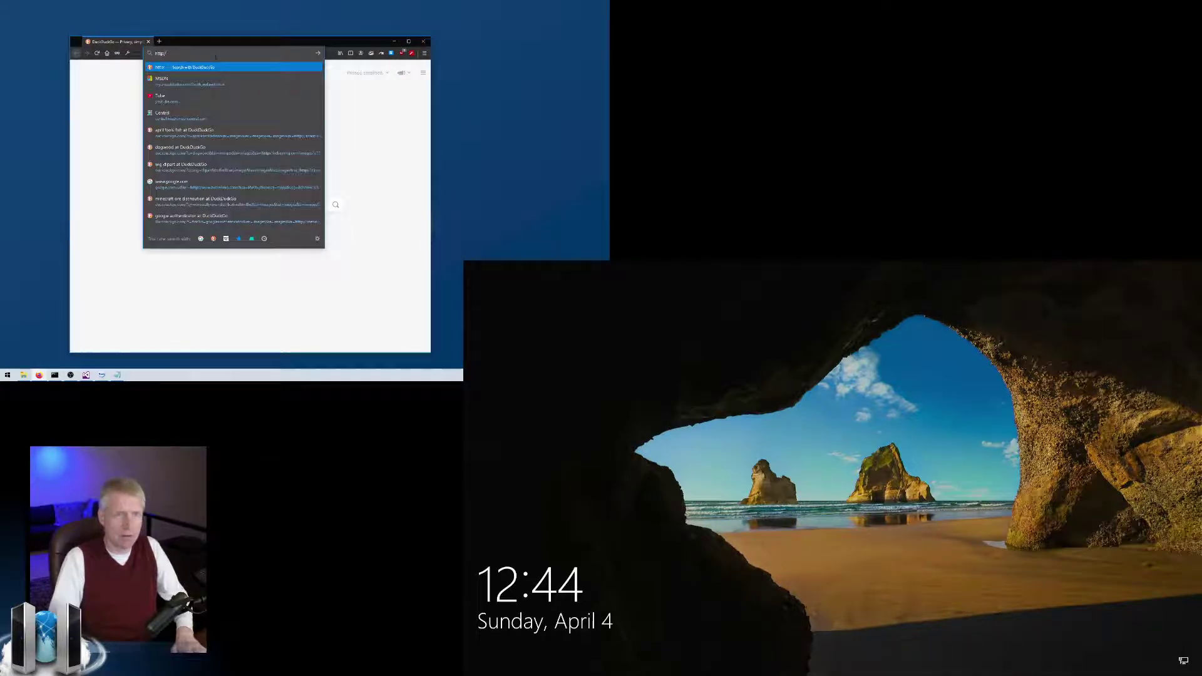
pyautogui.write('192.168.')
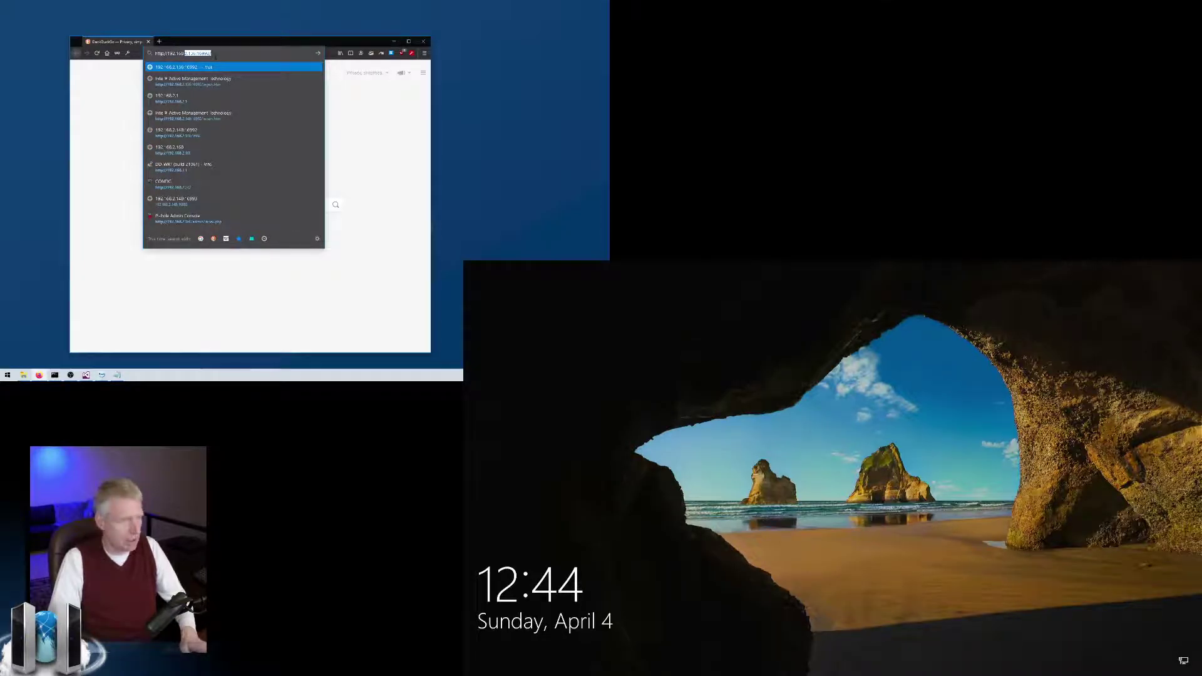
pyautogui.write('2.148')
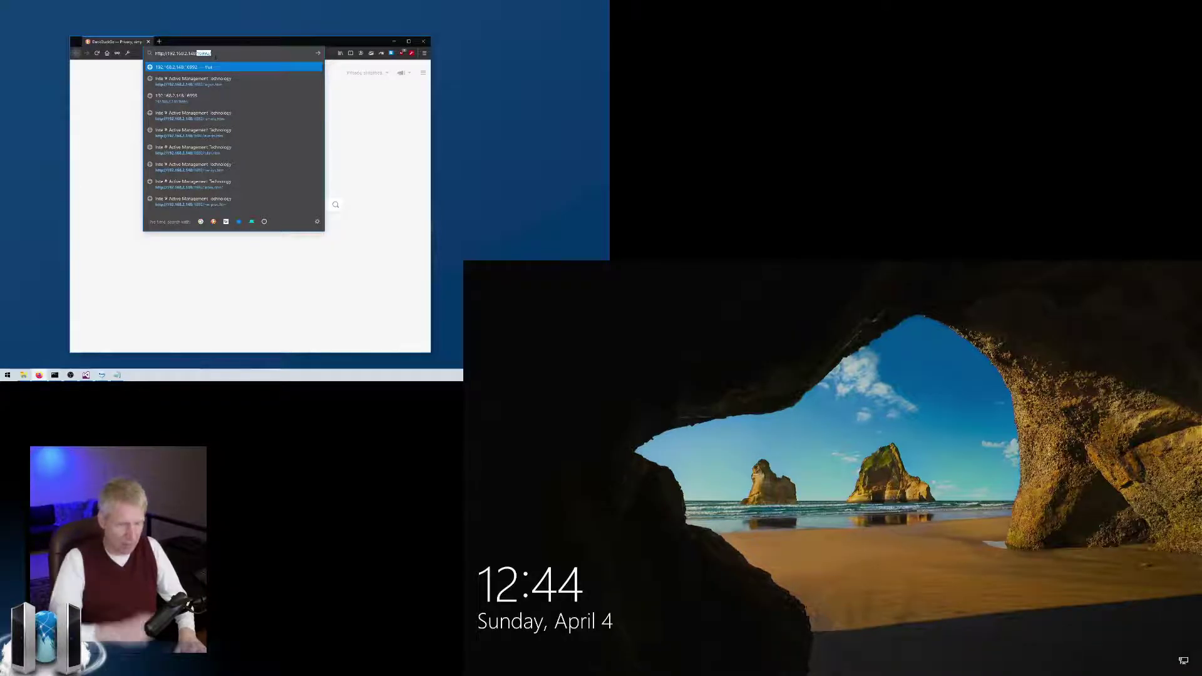
pyautogui.write(':16')
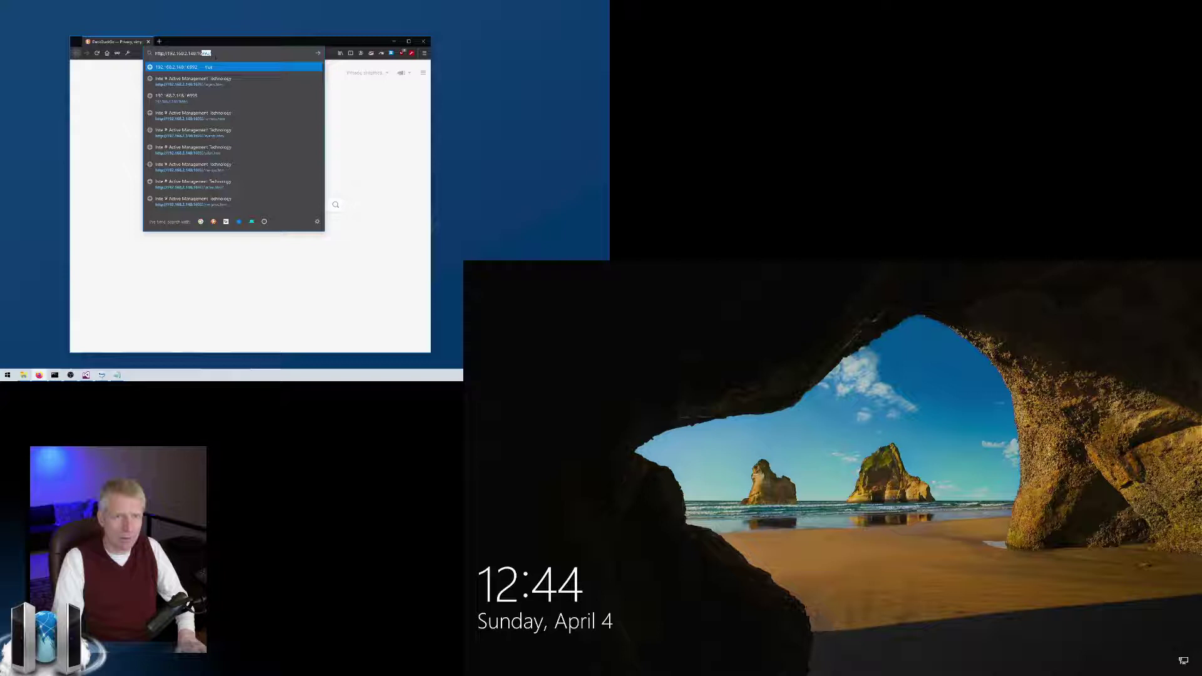
pyautogui.write('992/')
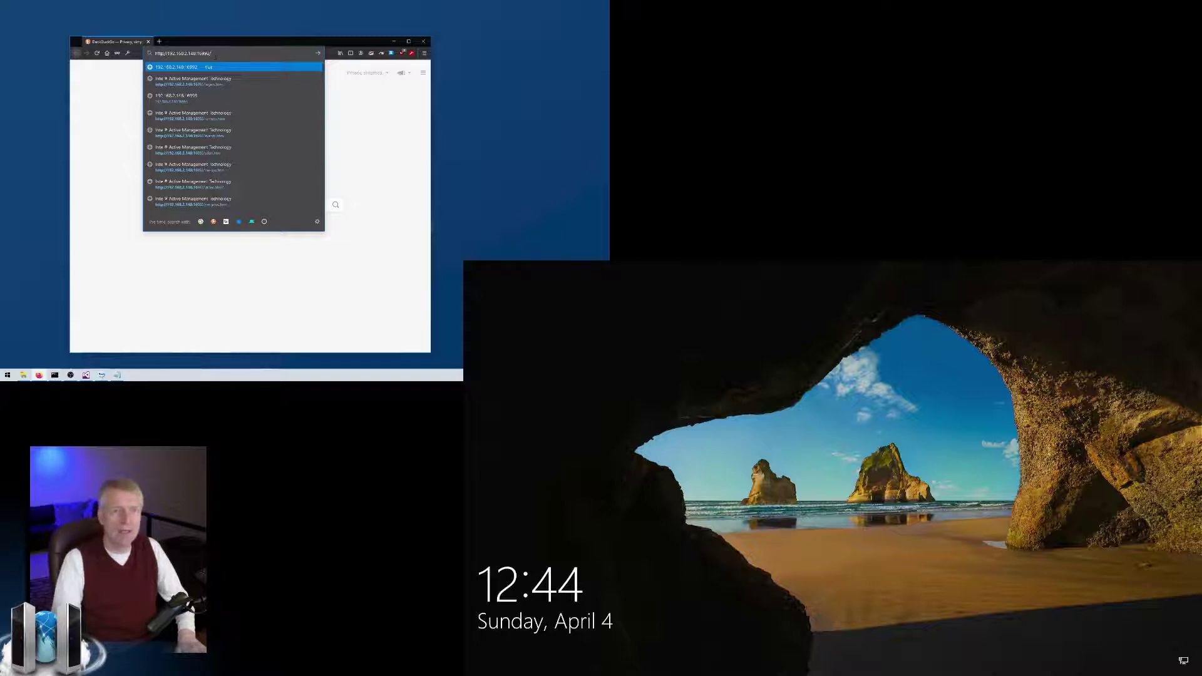
pyautogui.hotkey('shift', 'ctrl', 'Left')
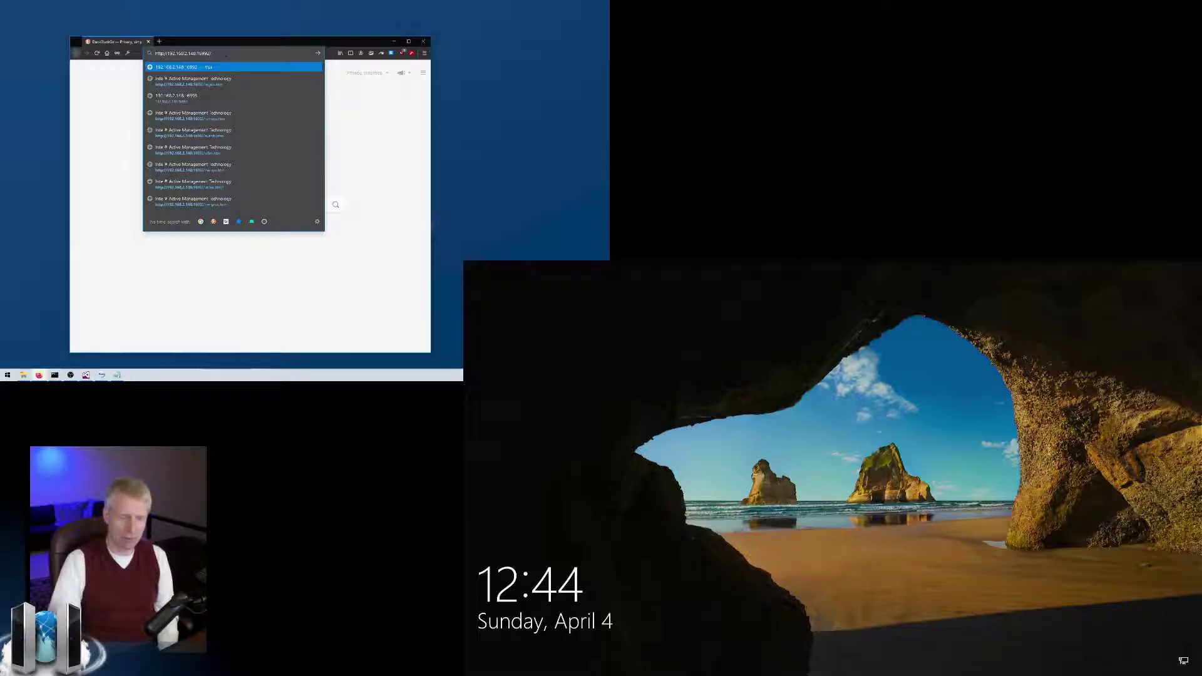
pyautogui.press('Return')
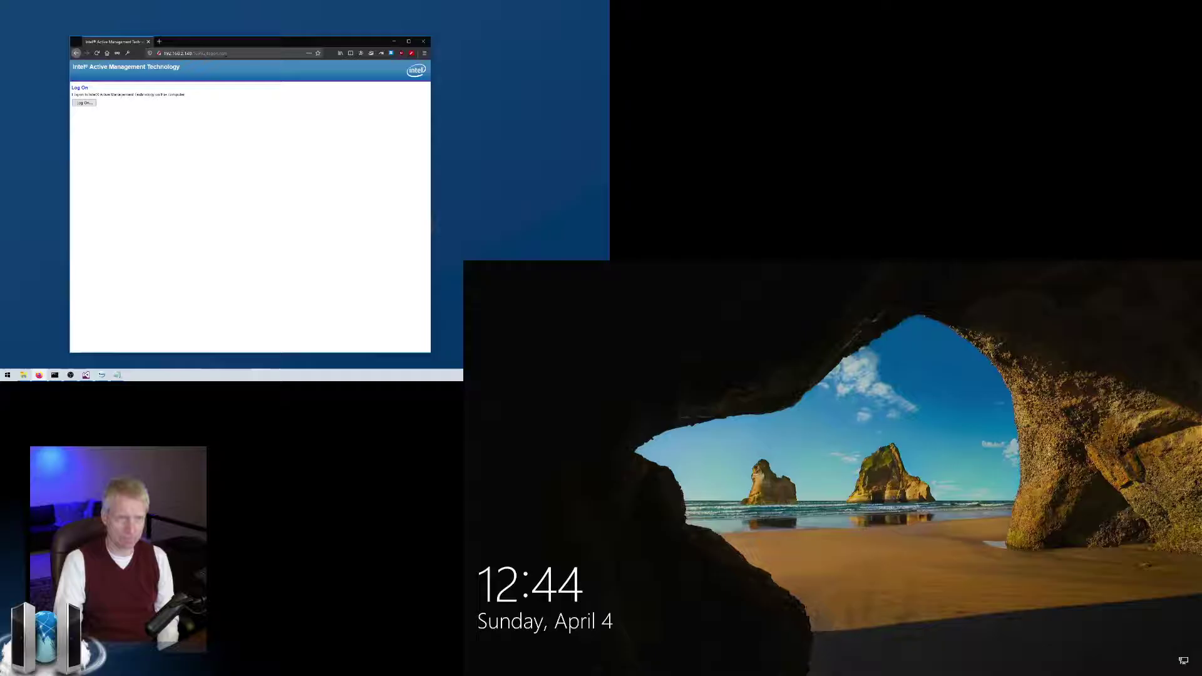
# Log on to the AMT web interface as the admin user with its password.
pyautogui.click(94, 103)
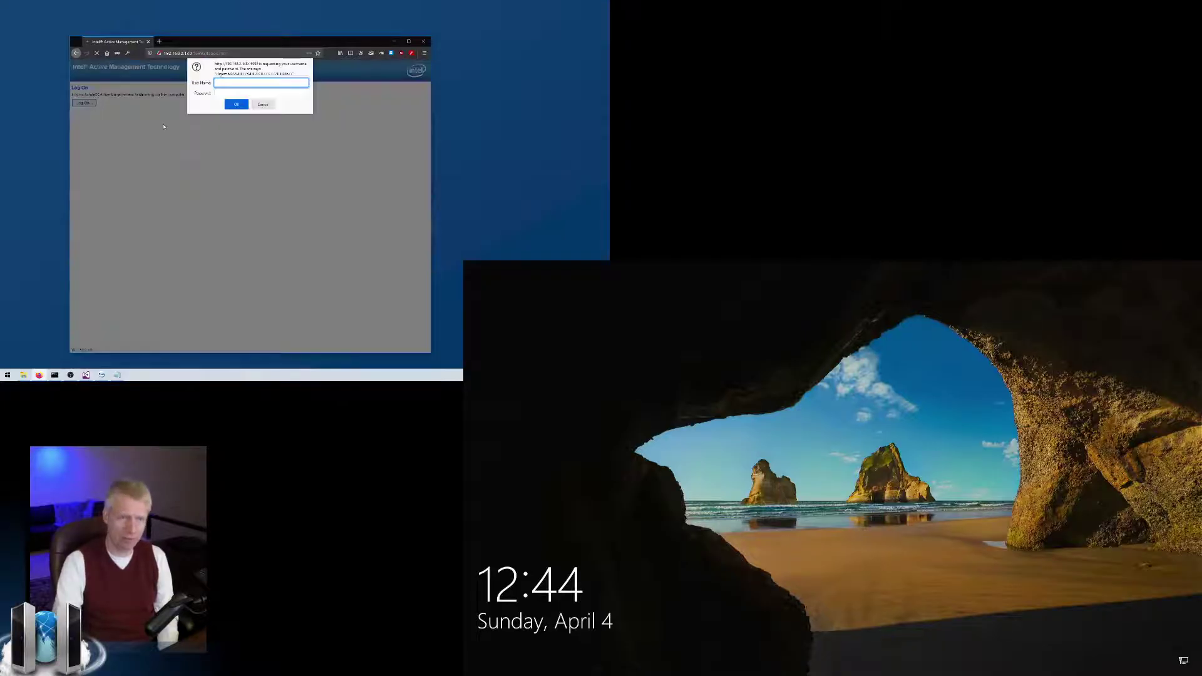
pyautogui.write('admin')
pyautogui.press('Tab')
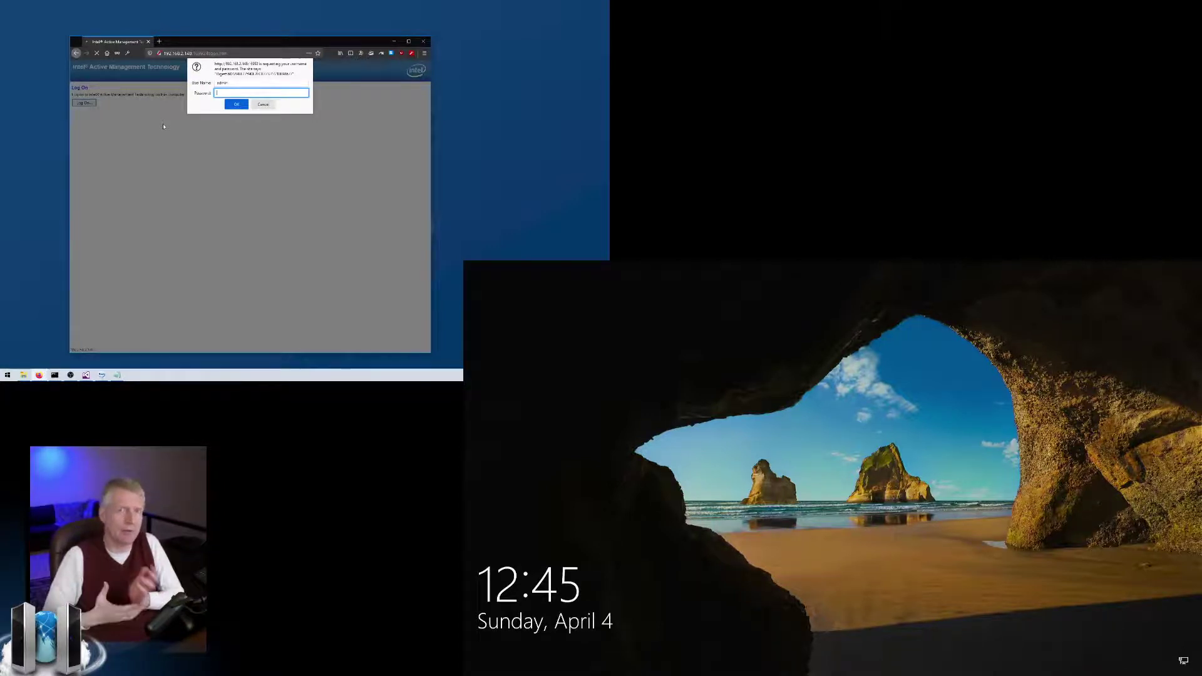
pyautogui.write('*****')
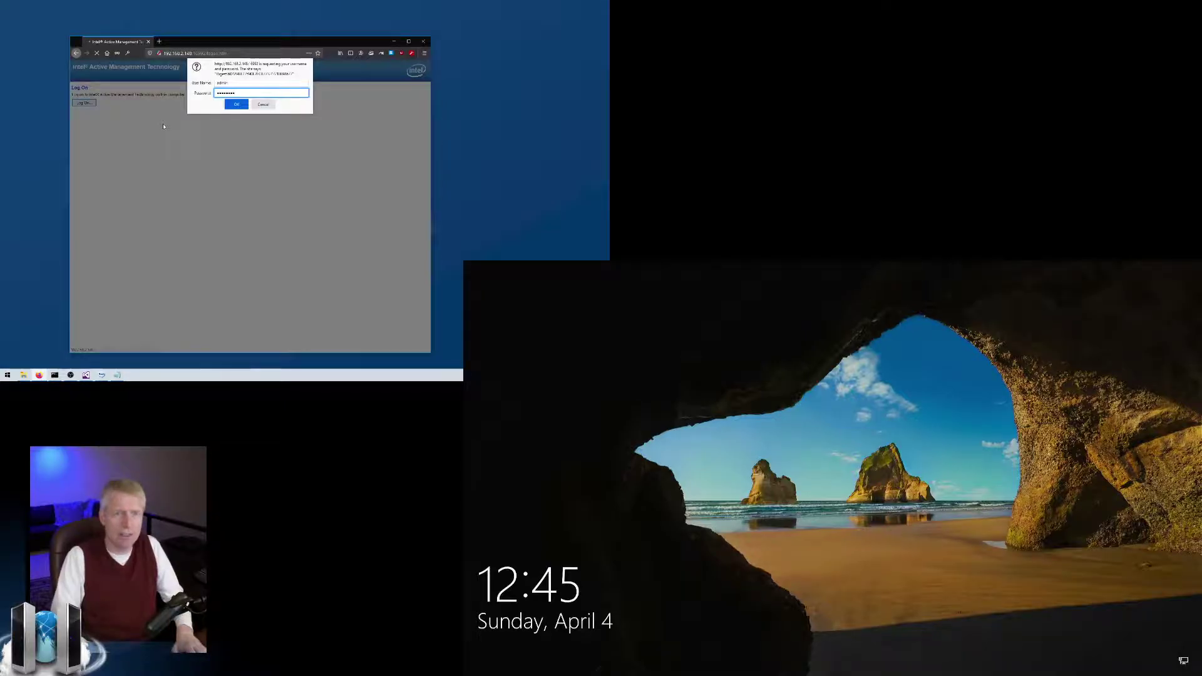
pyautogui.press('Return')
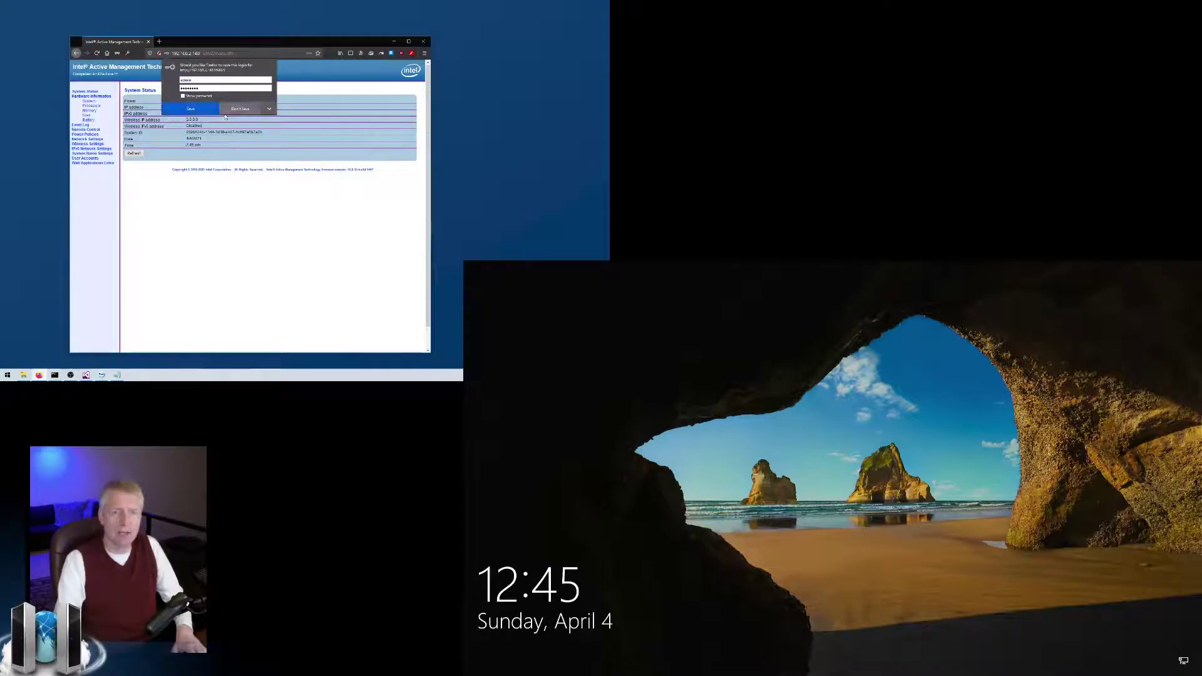
# Decline saving the login, then view the System, Processor, Disk, Battery and Memory pages.
pyautogui.click(241, 109)
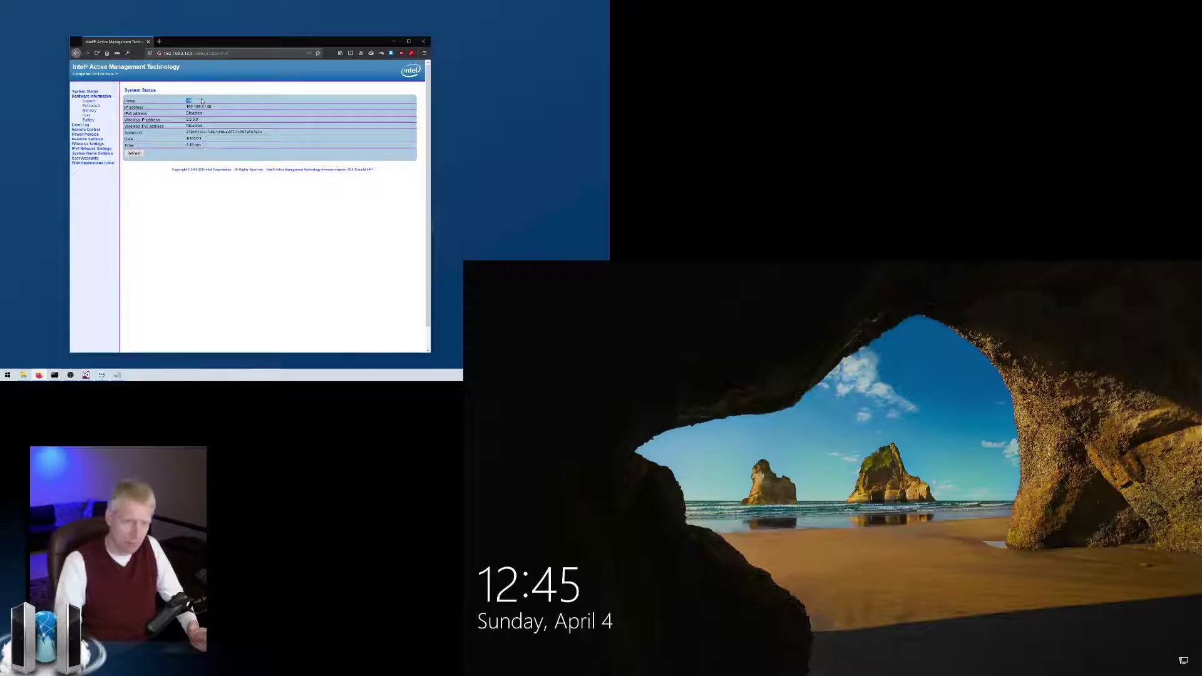
pyautogui.click(89, 101)
pyautogui.click(92, 105)
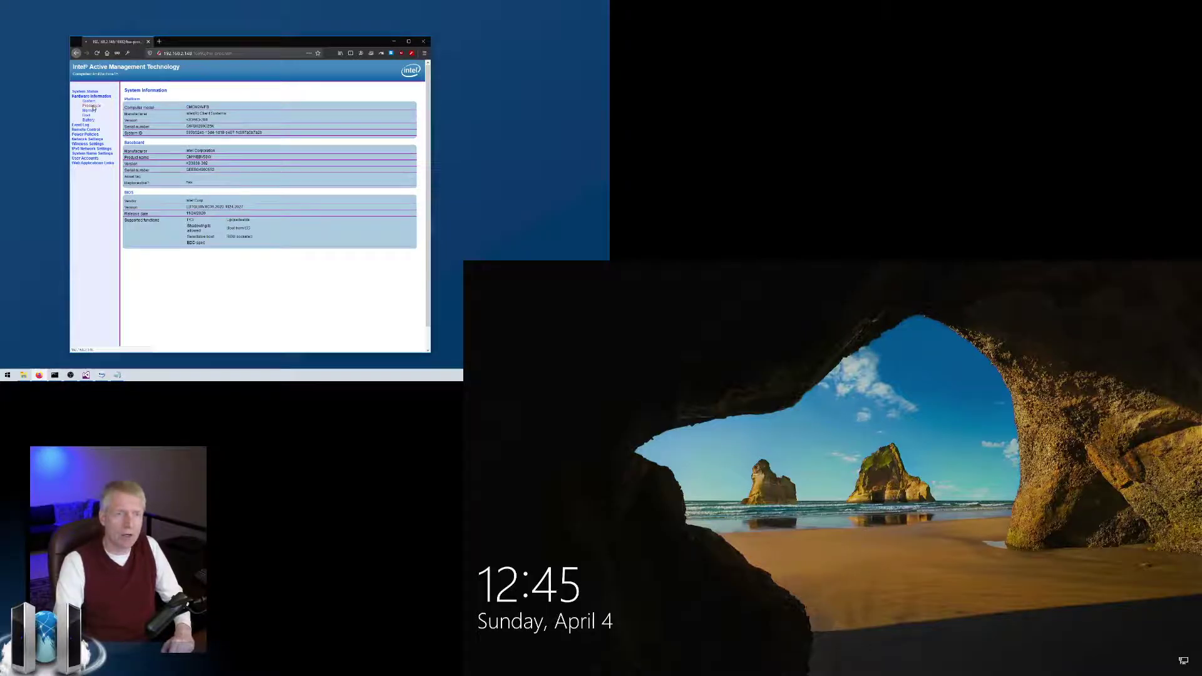
pyautogui.click(87, 115)
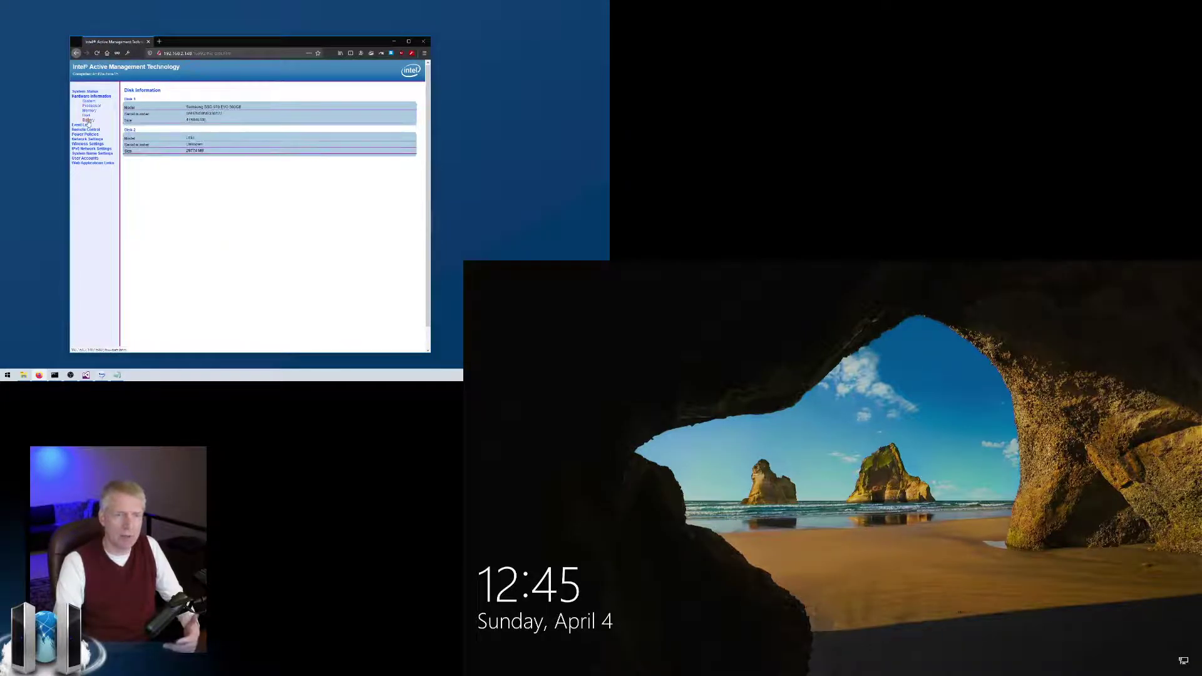
pyautogui.click(88, 122)
pyautogui.click(90, 111)
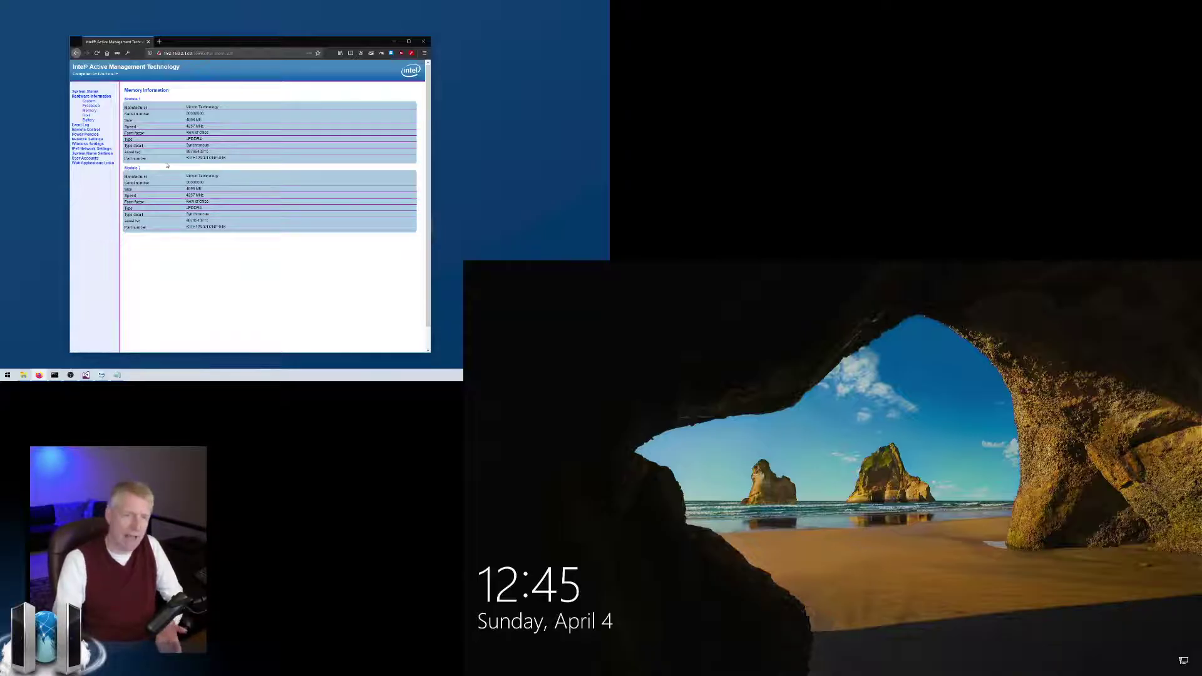
# Visit the Event Log and Remote Control pages, choosing reset, then Power Policies and Wireless.
pyautogui.click(80, 125)
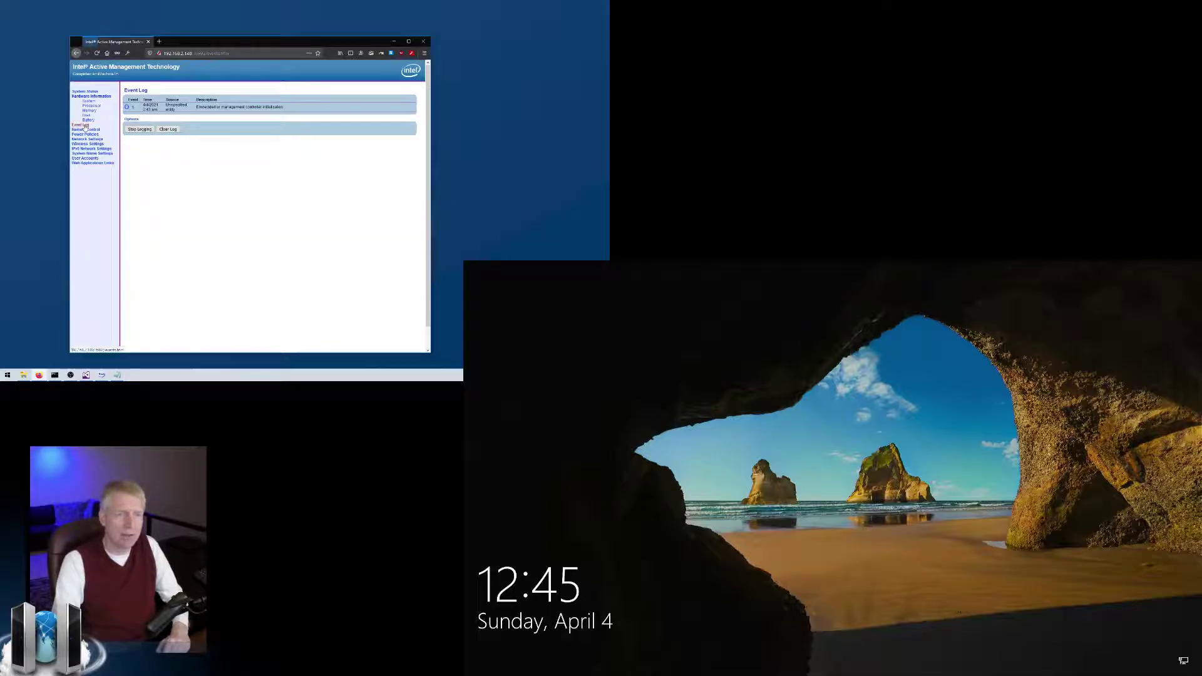
pyautogui.click(87, 130)
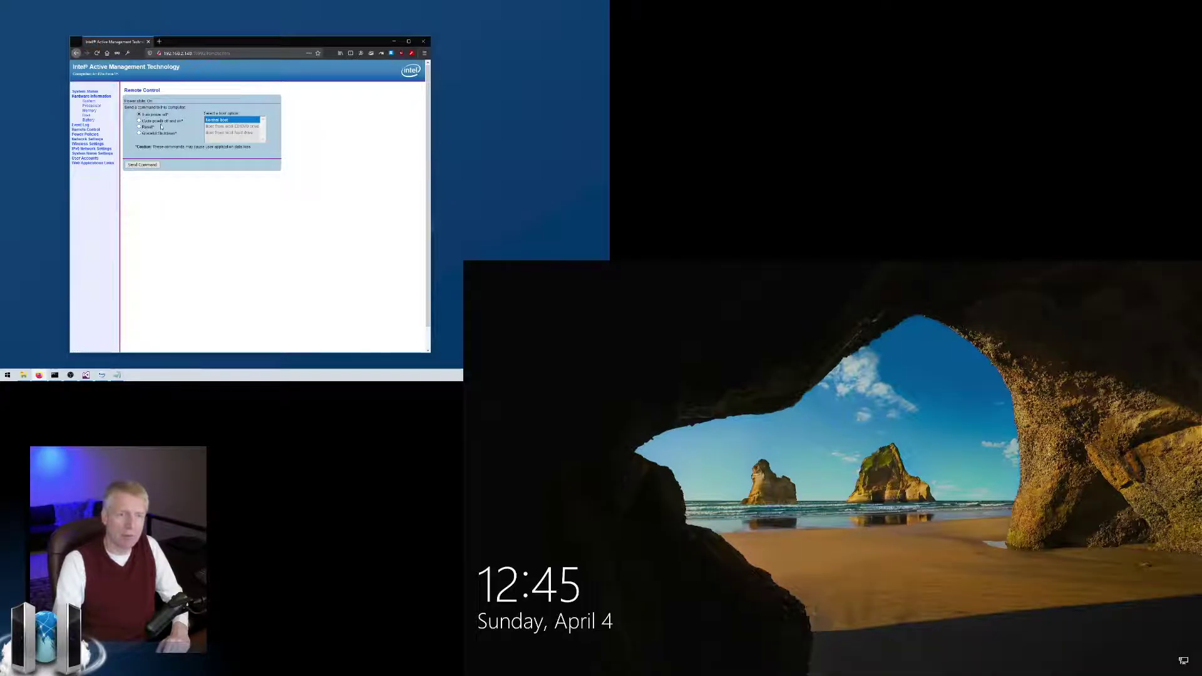
pyautogui.click(140, 128)
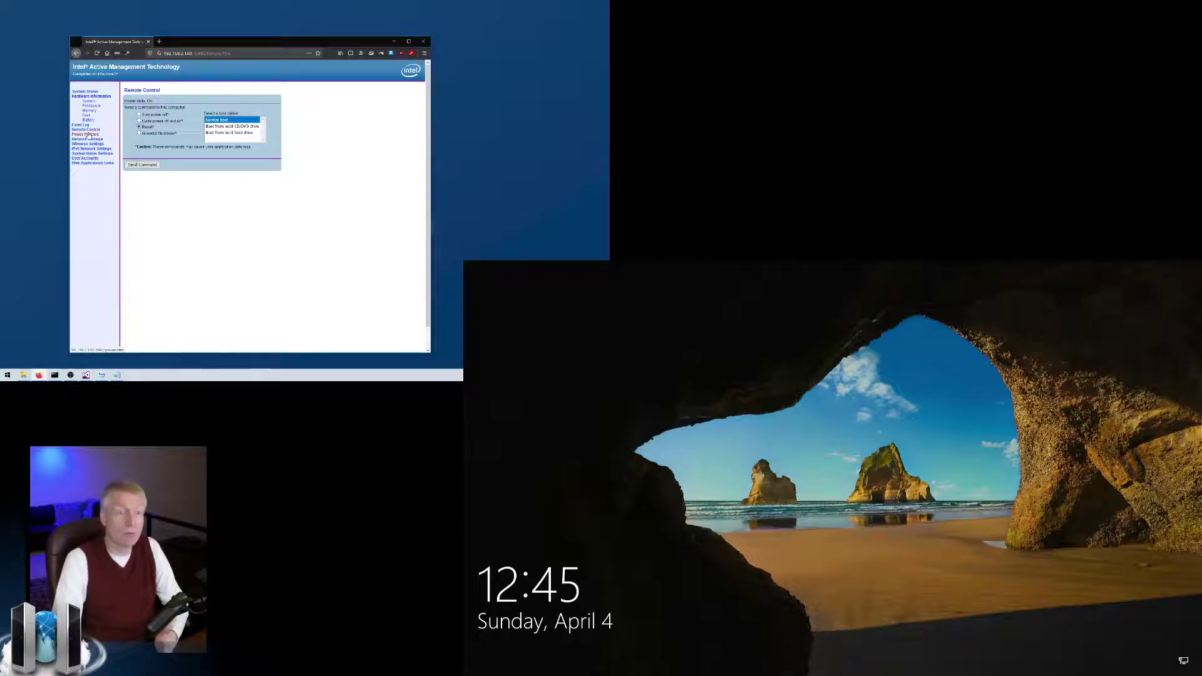
pyautogui.click(87, 135)
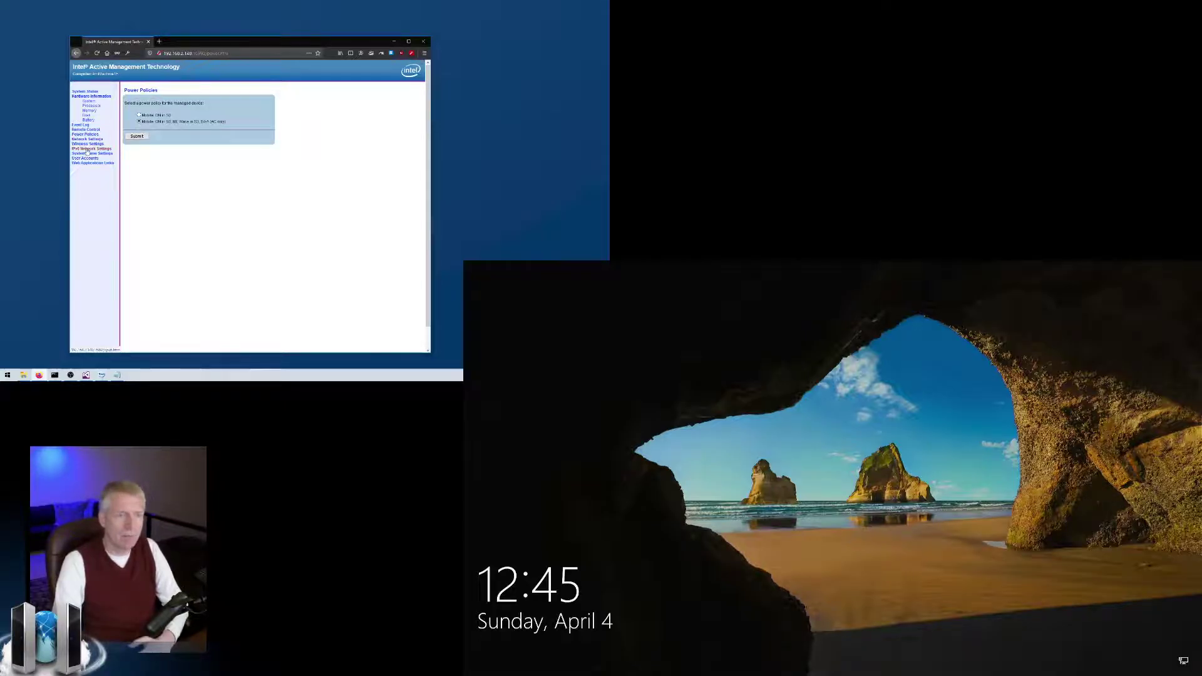
pyautogui.click(86, 144)
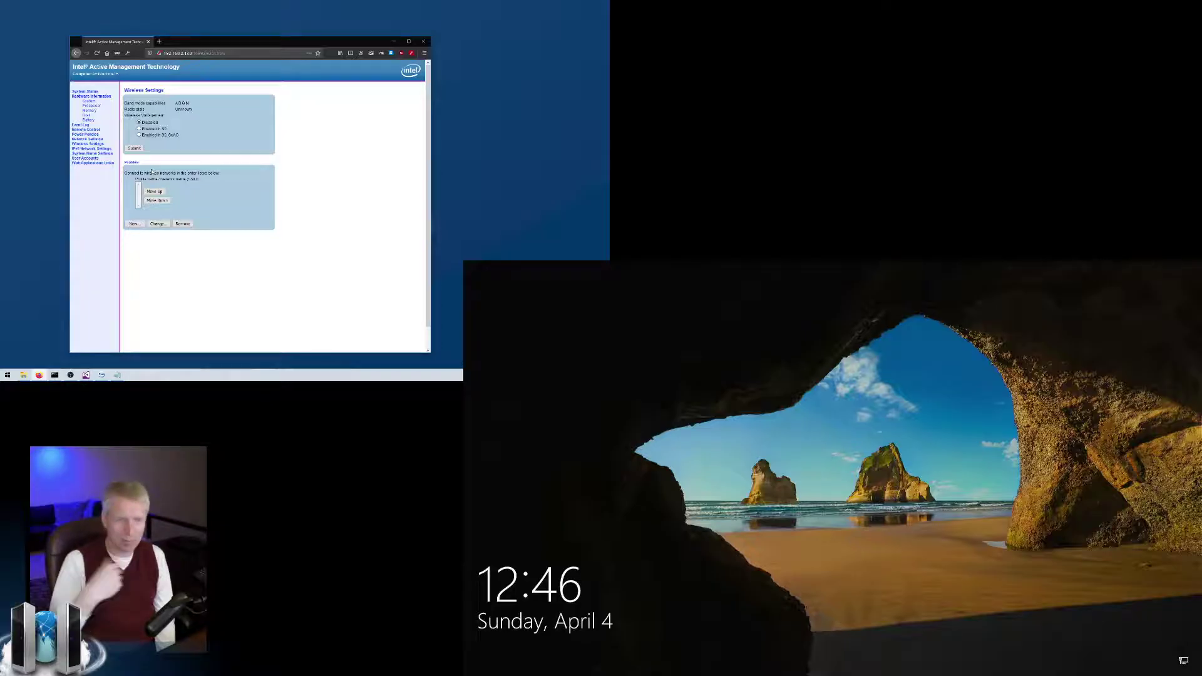
# Go through System Name, Network Settings and Power Policies pages, ending on Remote Control.
pyautogui.click(89, 153)
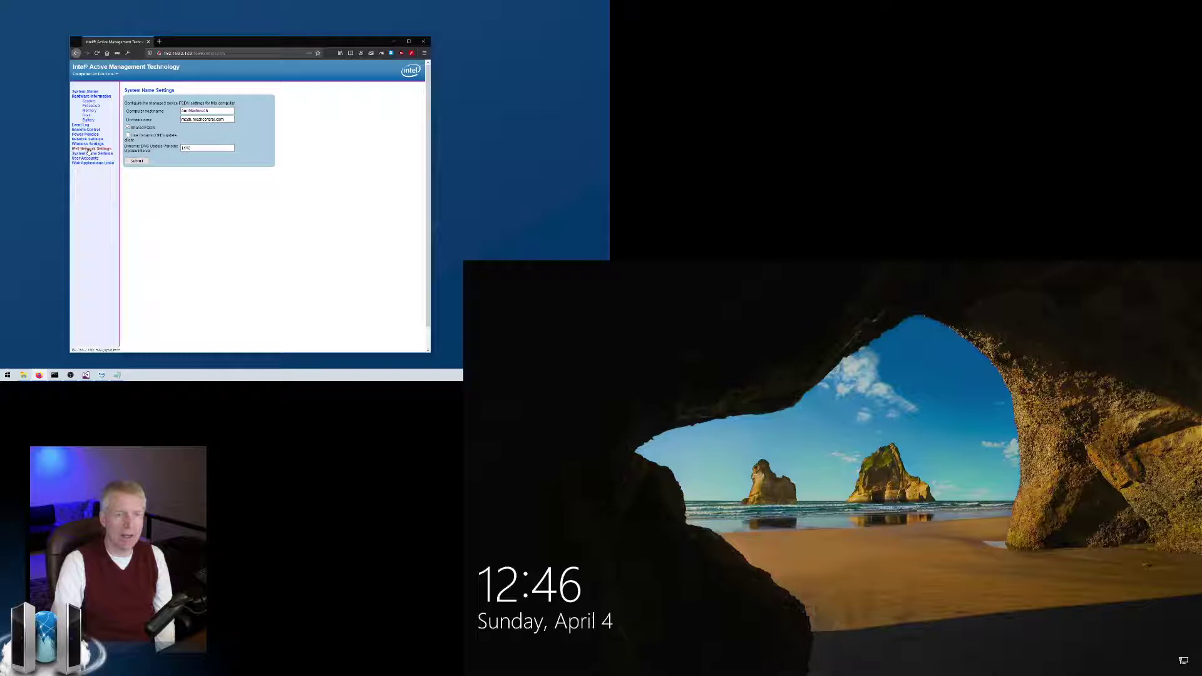
pyautogui.click(88, 139)
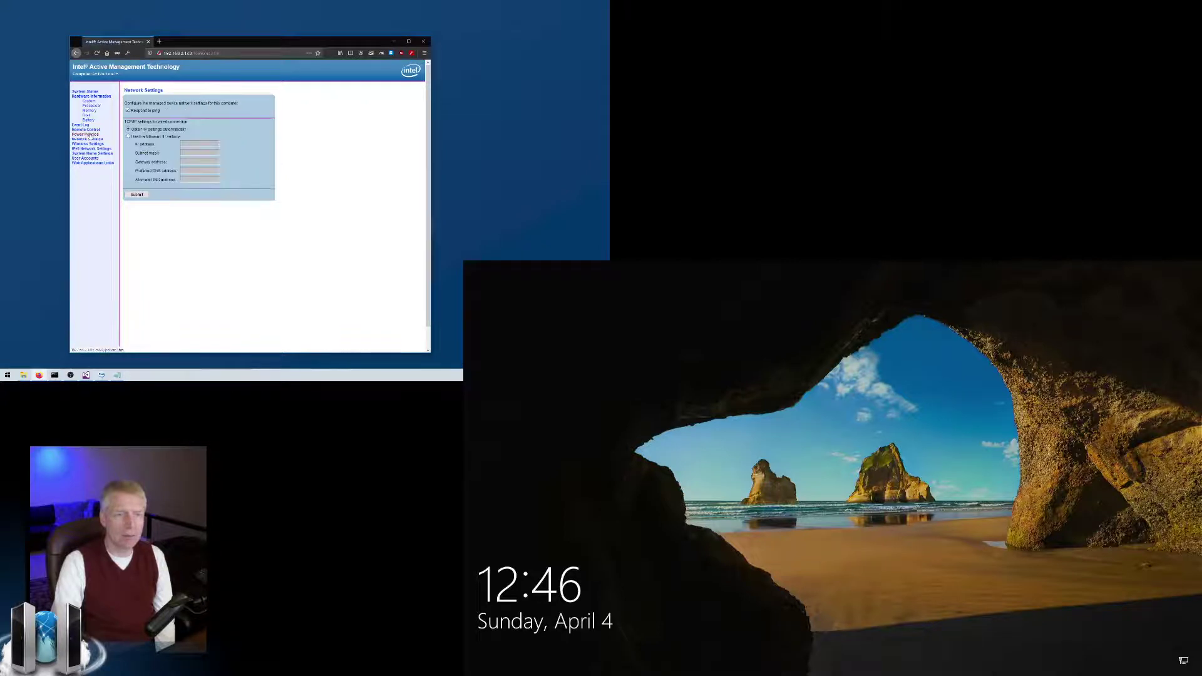
pyautogui.click(90, 135)
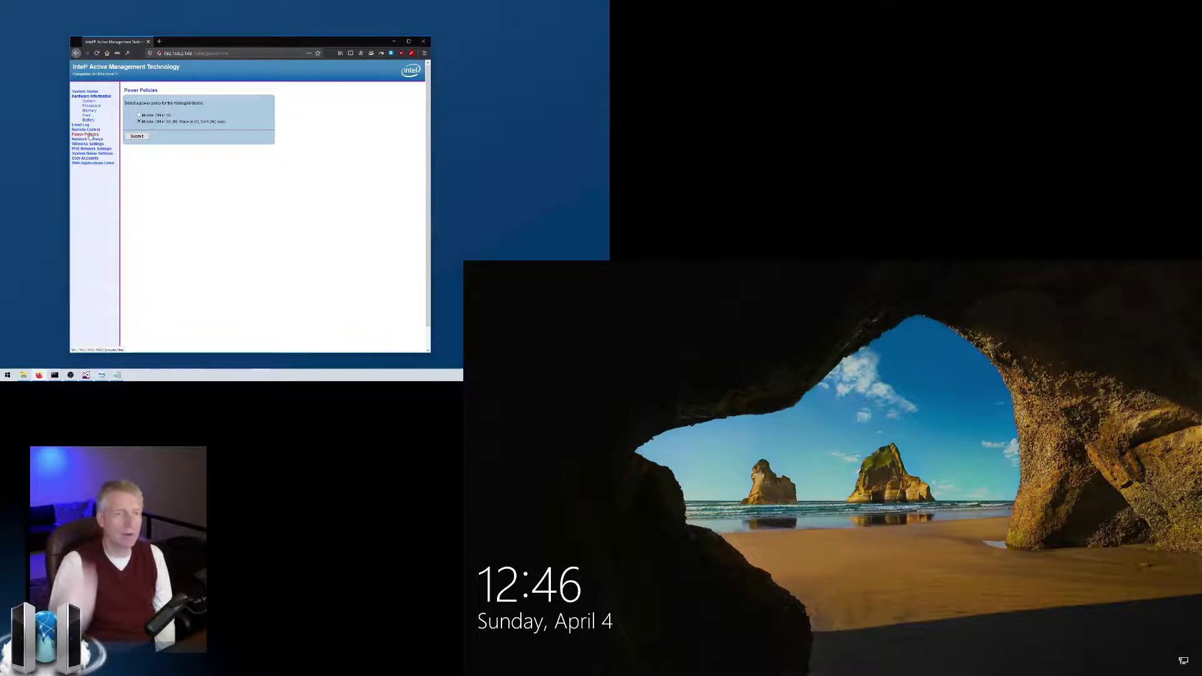
pyautogui.click(87, 130)
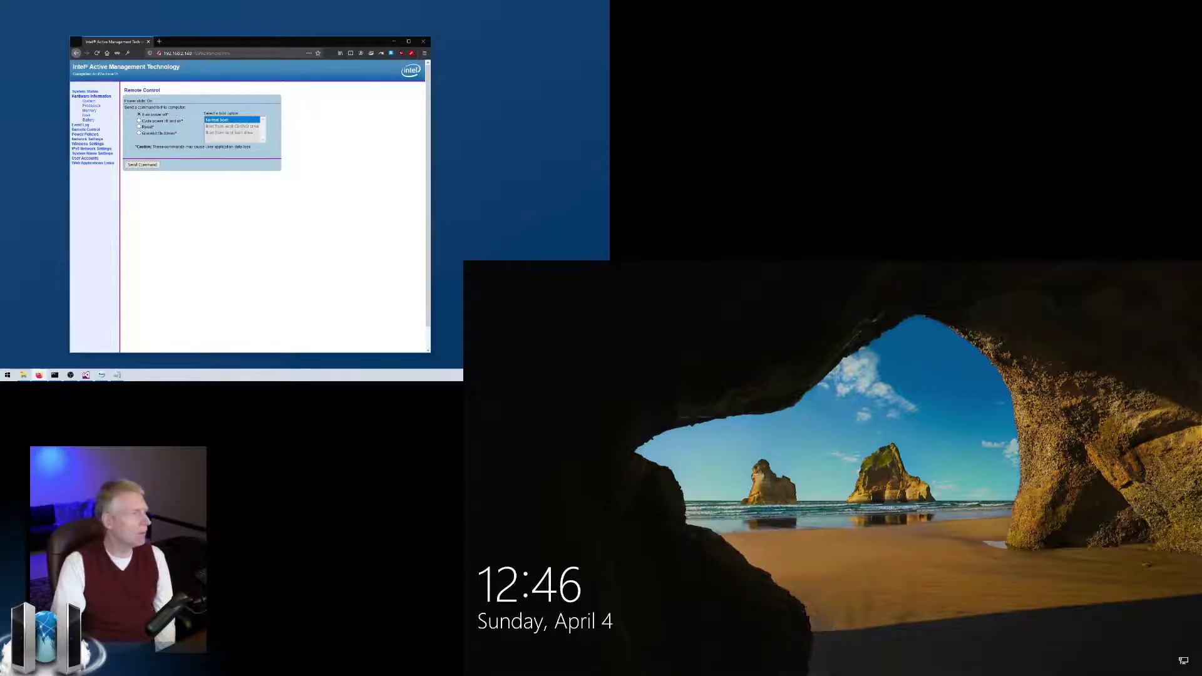
# Move the browser aside and bring the MeshCommander window forward into place.
pyautogui.moveTo(260, 41); pyautogui.dragTo(0, 55)
pyautogui.click(259, 77)
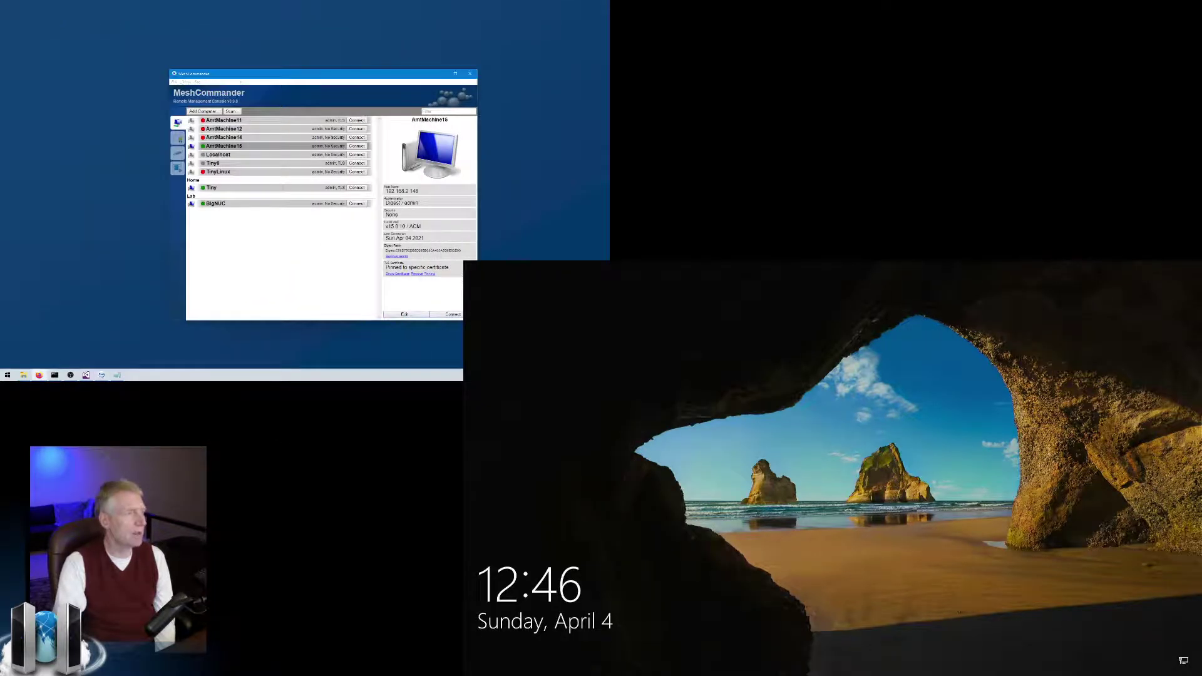
pyautogui.moveTo(259, 77); pyautogui.dragTo(200, 90)
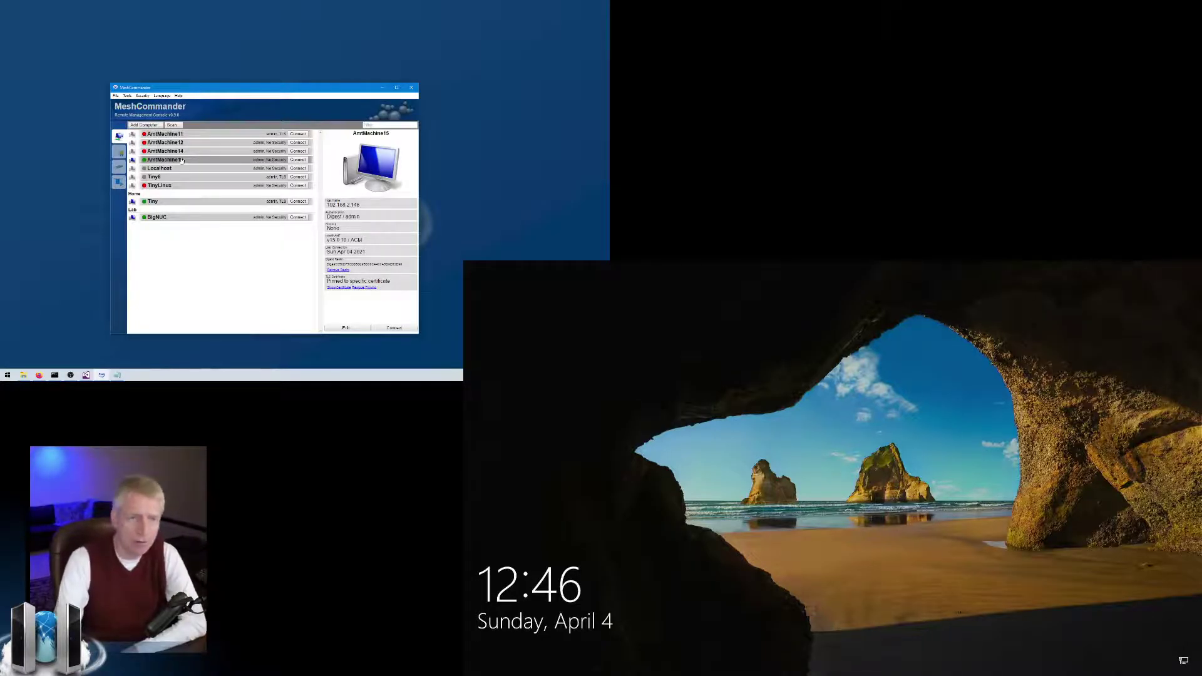
# Start adding a new computer, then cancel so no computer is added.
pyautogui.click(144, 125)
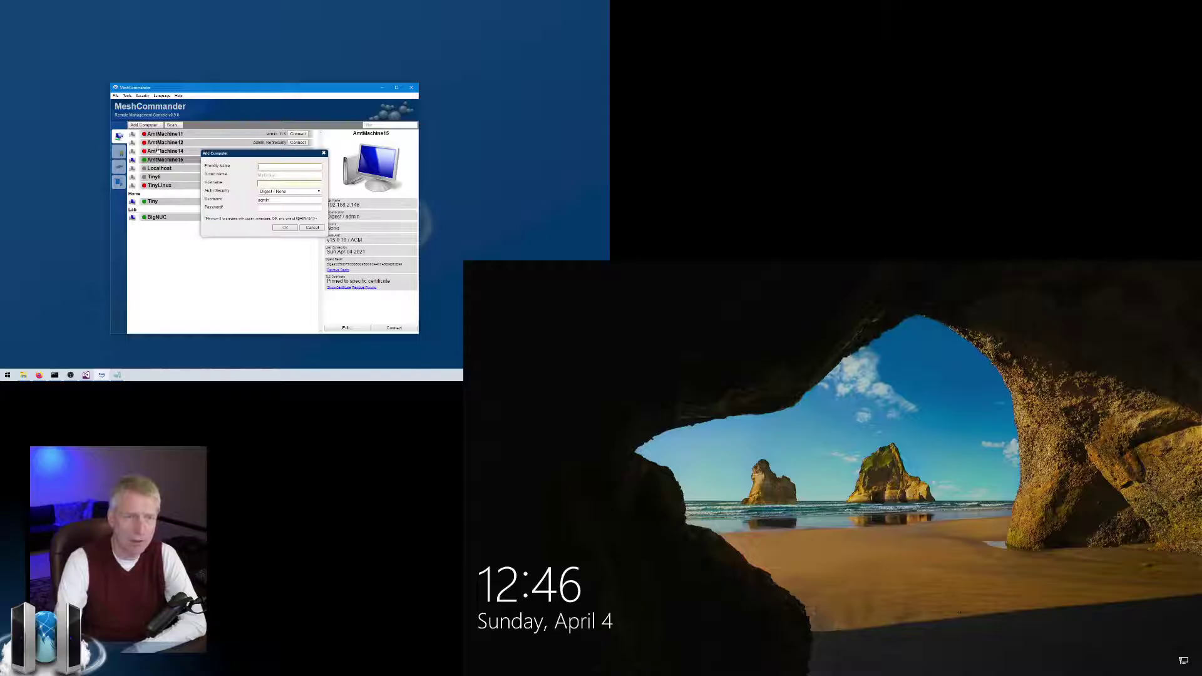
pyautogui.click(282, 182)
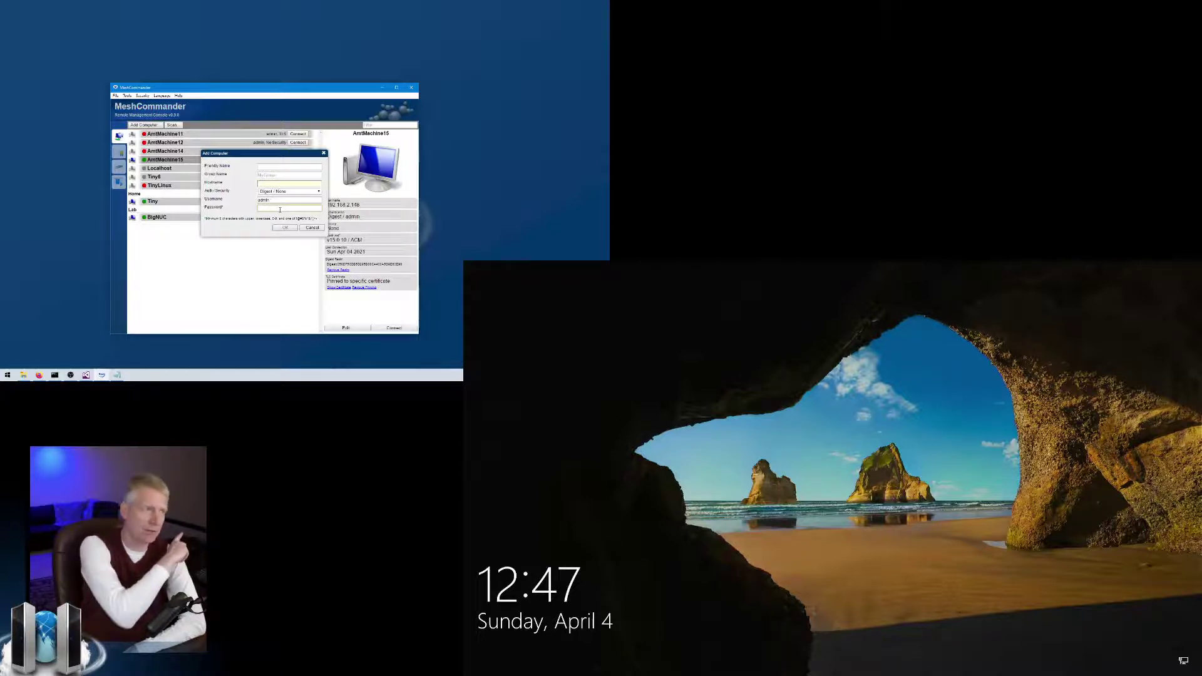
pyautogui.click(313, 229)
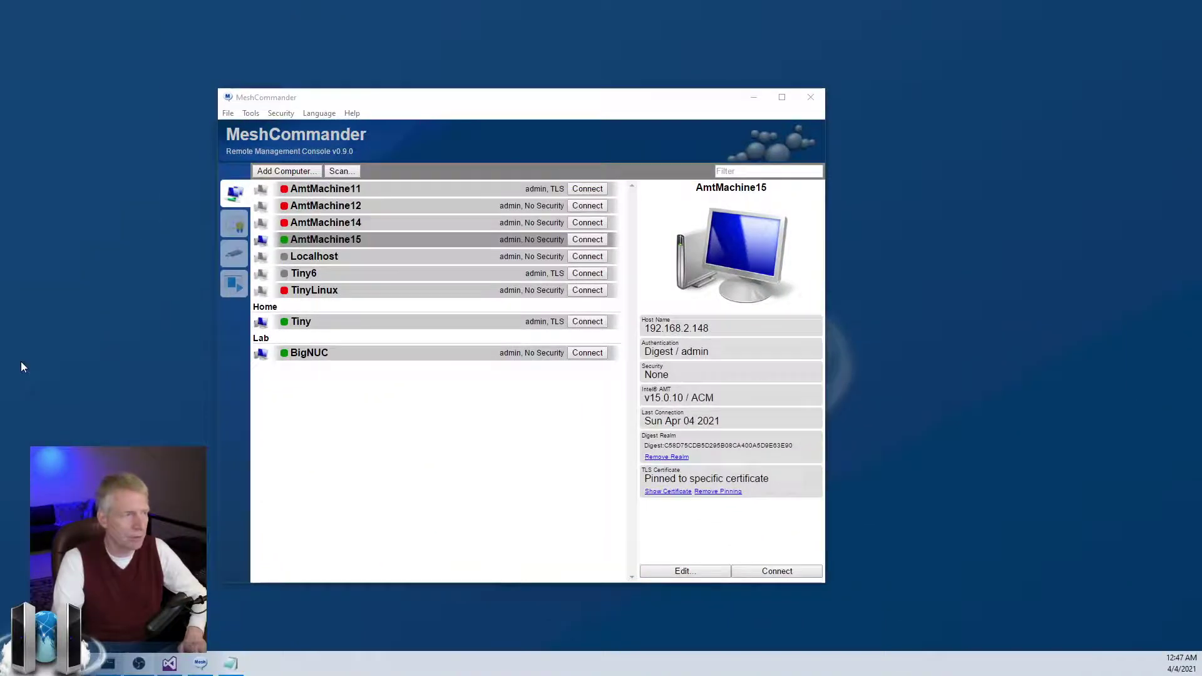
# Connect to AmtMachine15, dismiss the Invalid Digest Realm error, and start Remove Realm.
pyautogui.moveTo(479, 97); pyautogui.dragTo(547, 94)
pyautogui.click(626, 222)
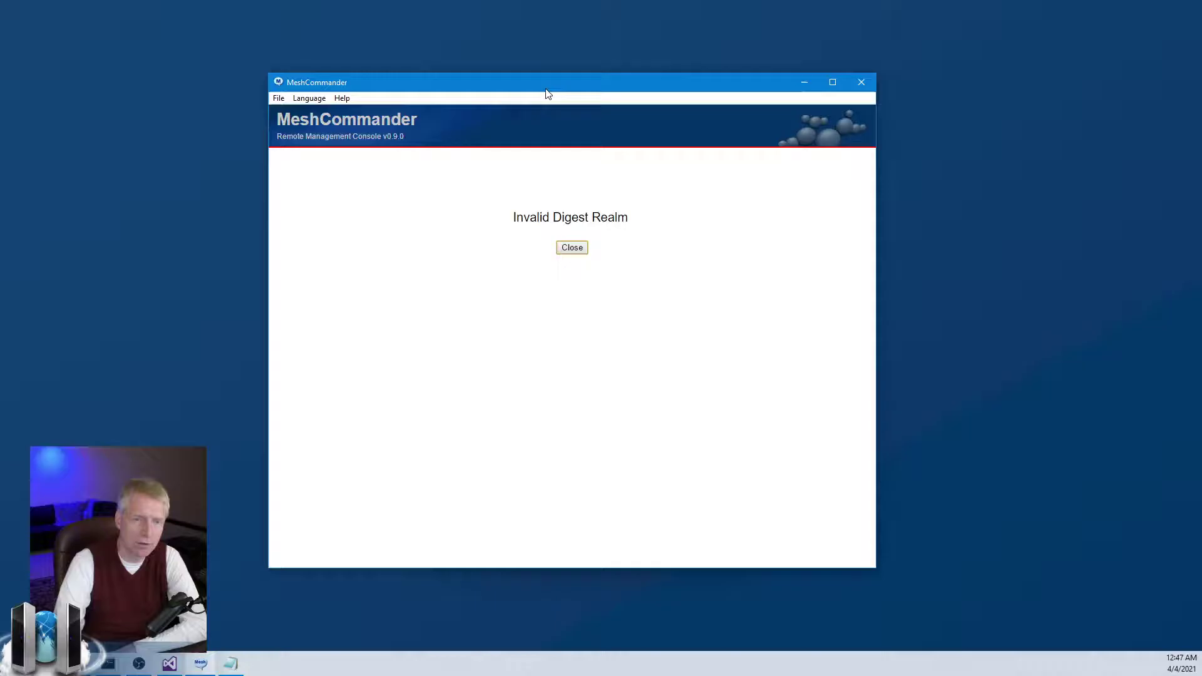
pyautogui.click(572, 248)
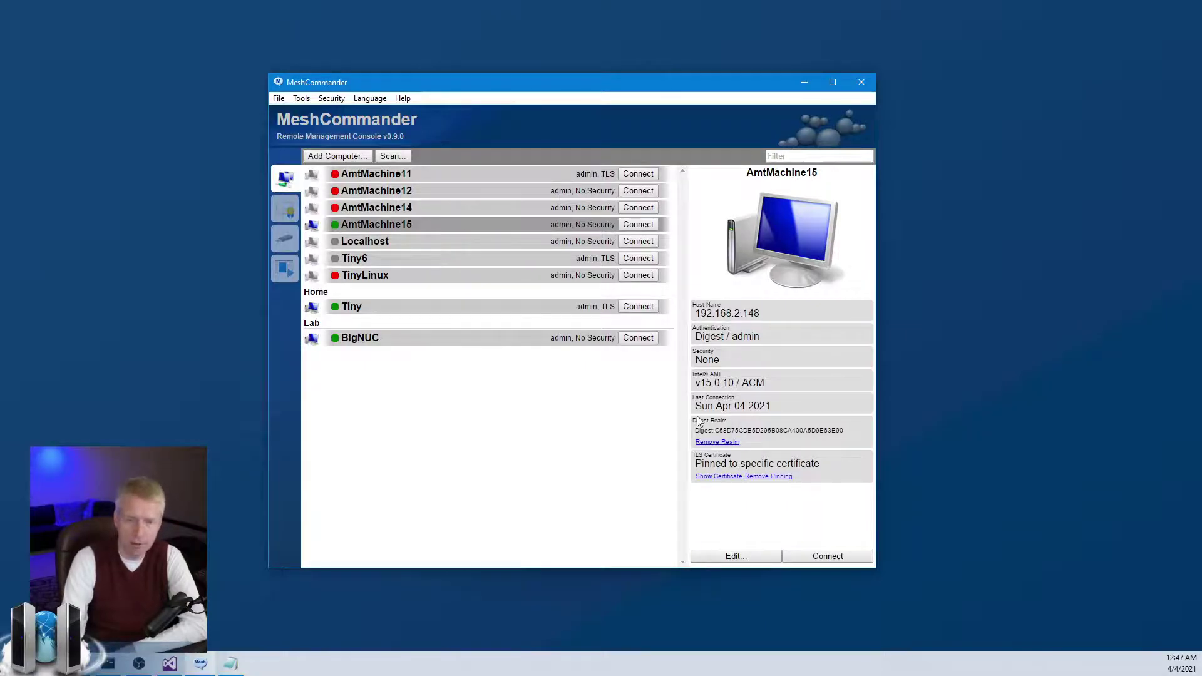
pyautogui.click(719, 442)
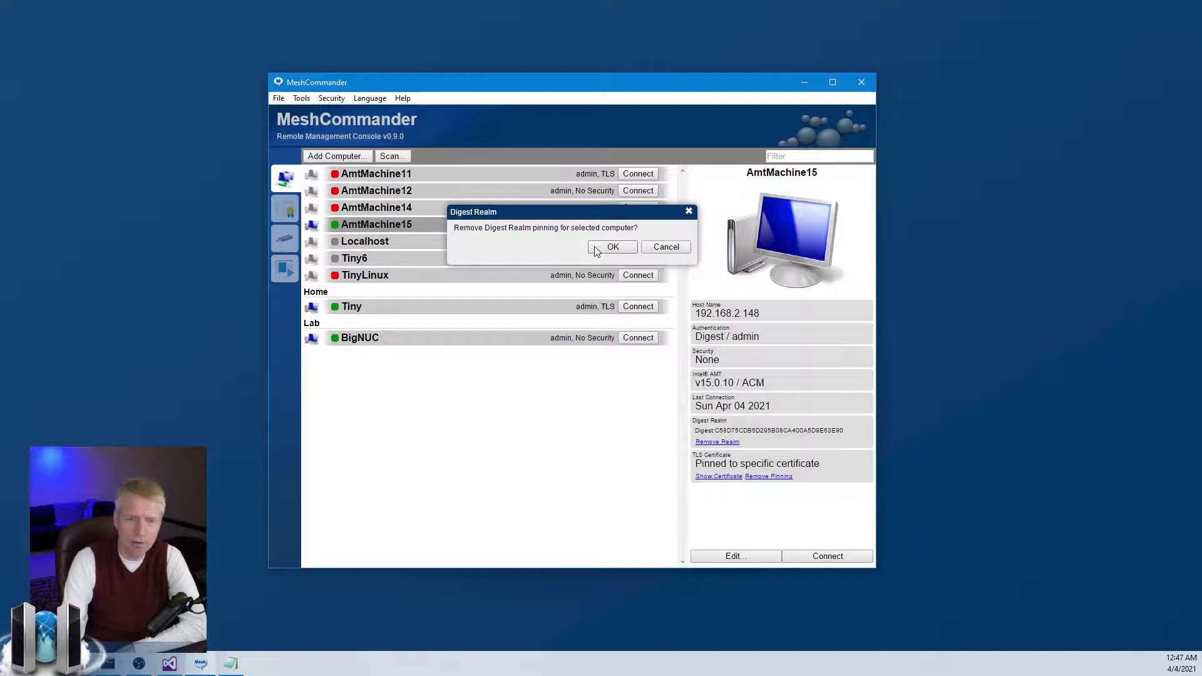
# Confirm the realm removal, reconnect to AmtMachine15, and view the Power Actions and Name & Domain dialogs without changes.
pyautogui.click(600, 250)
pyautogui.click(639, 225)
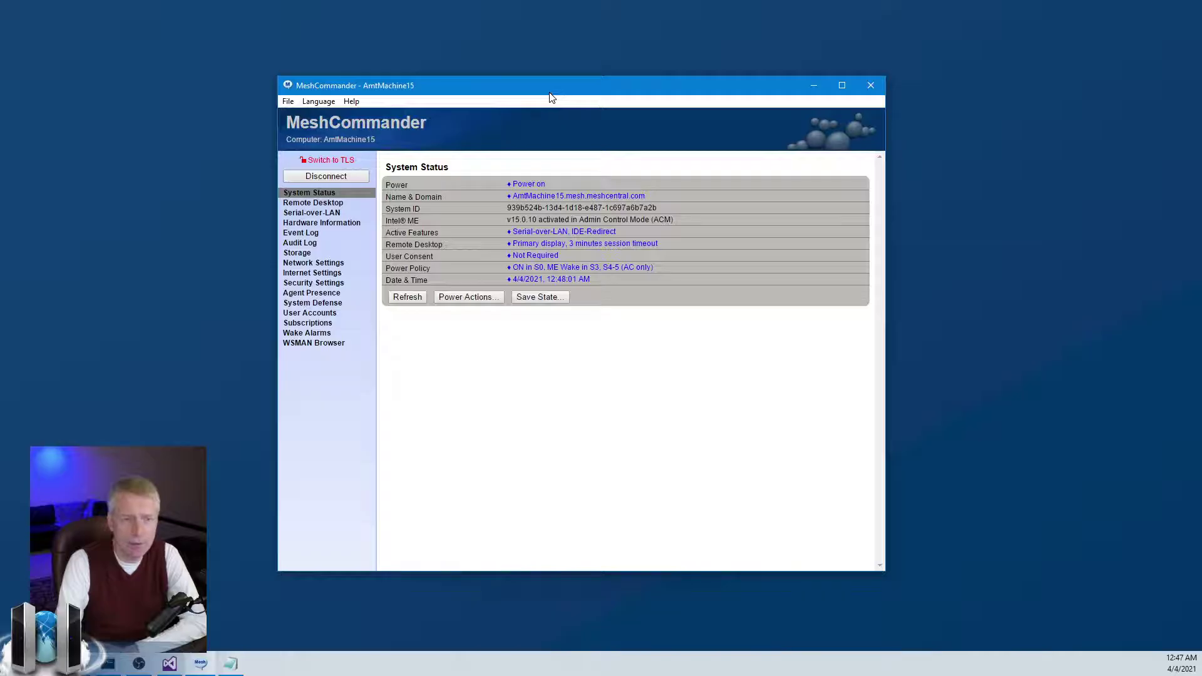
pyautogui.click(525, 188)
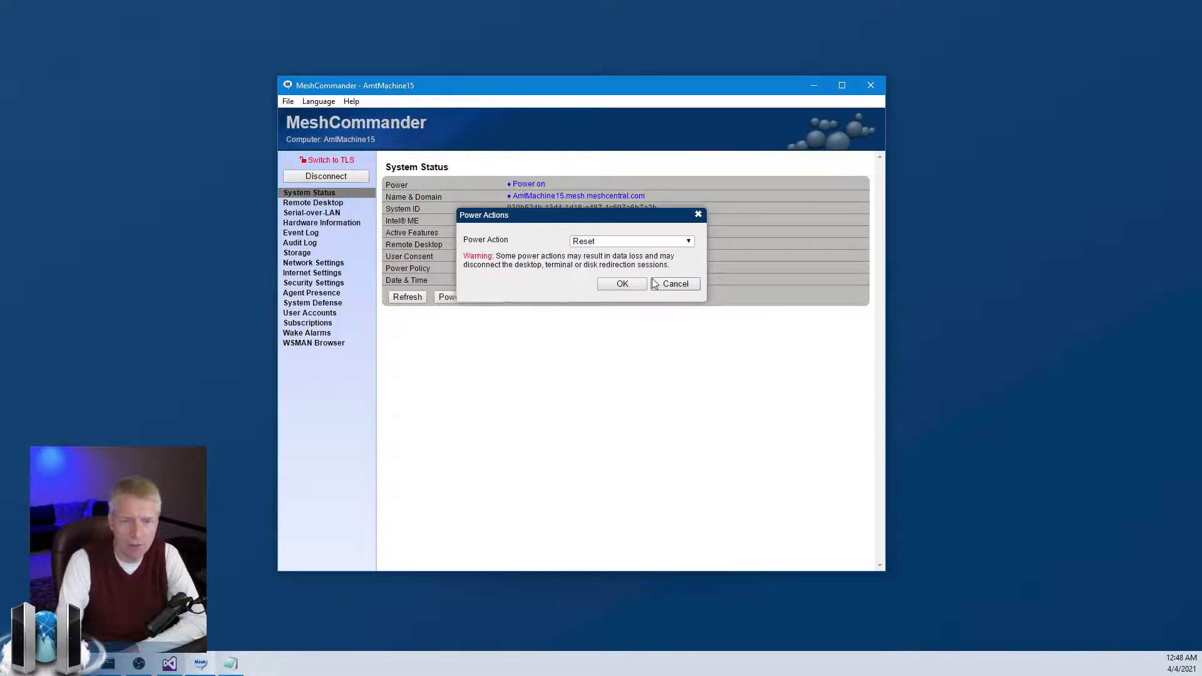
pyautogui.click(634, 241)
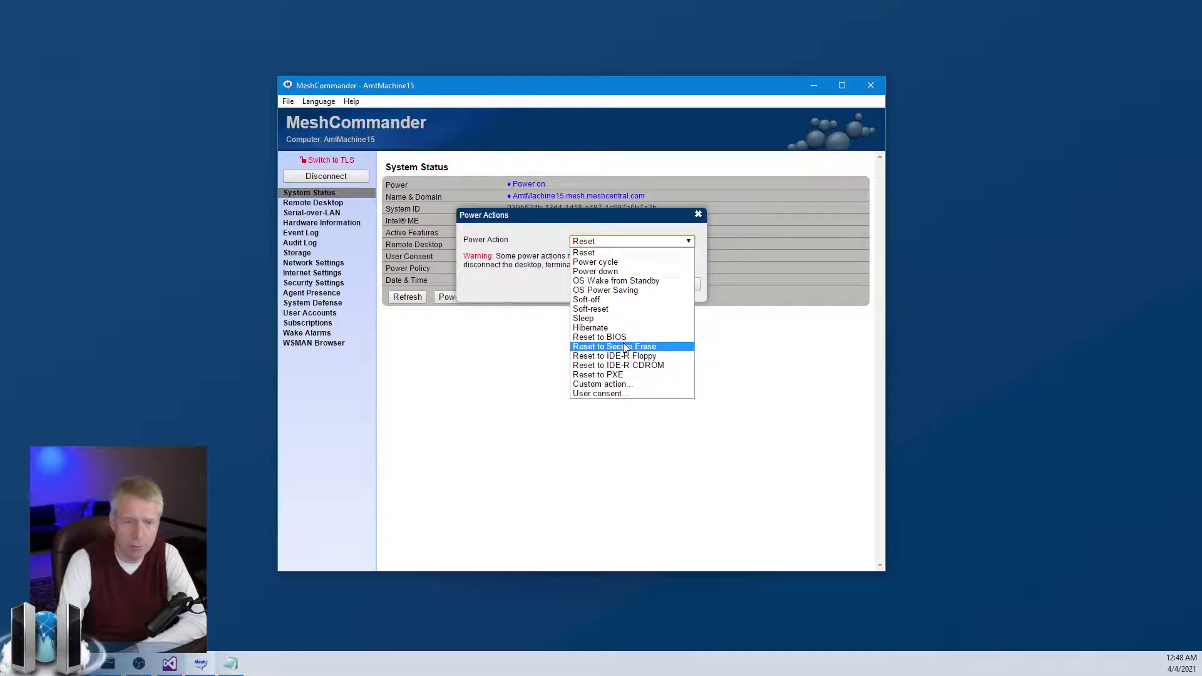
pyautogui.click(629, 227)
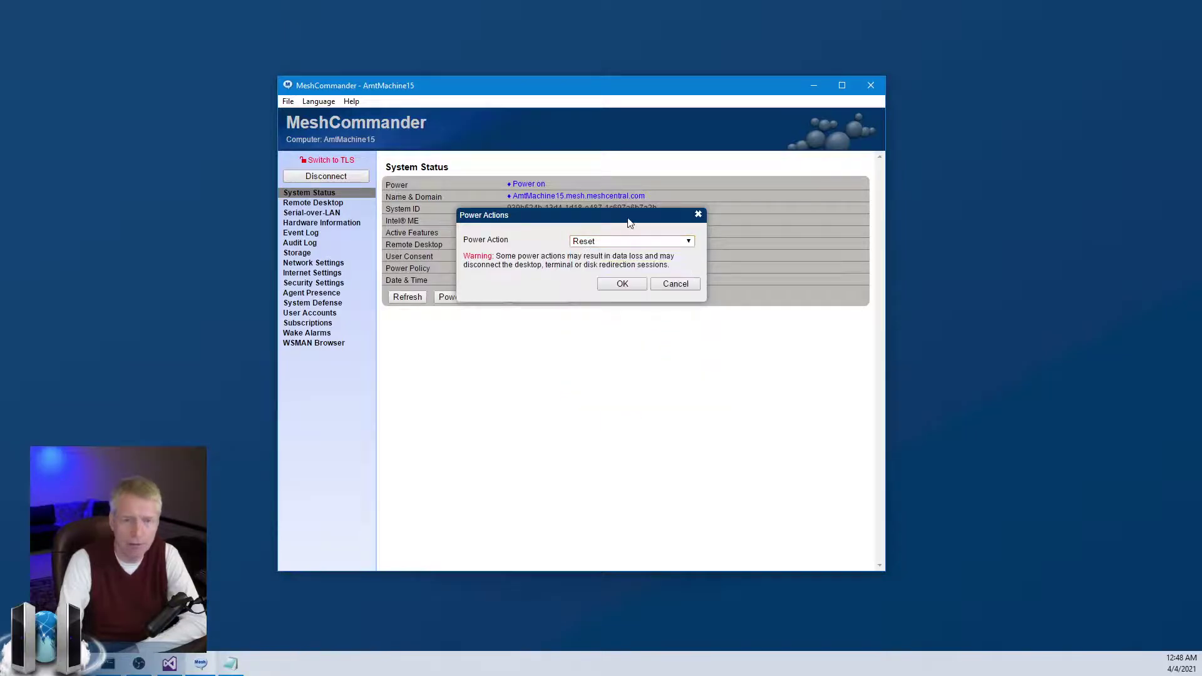
pyautogui.click(667, 286)
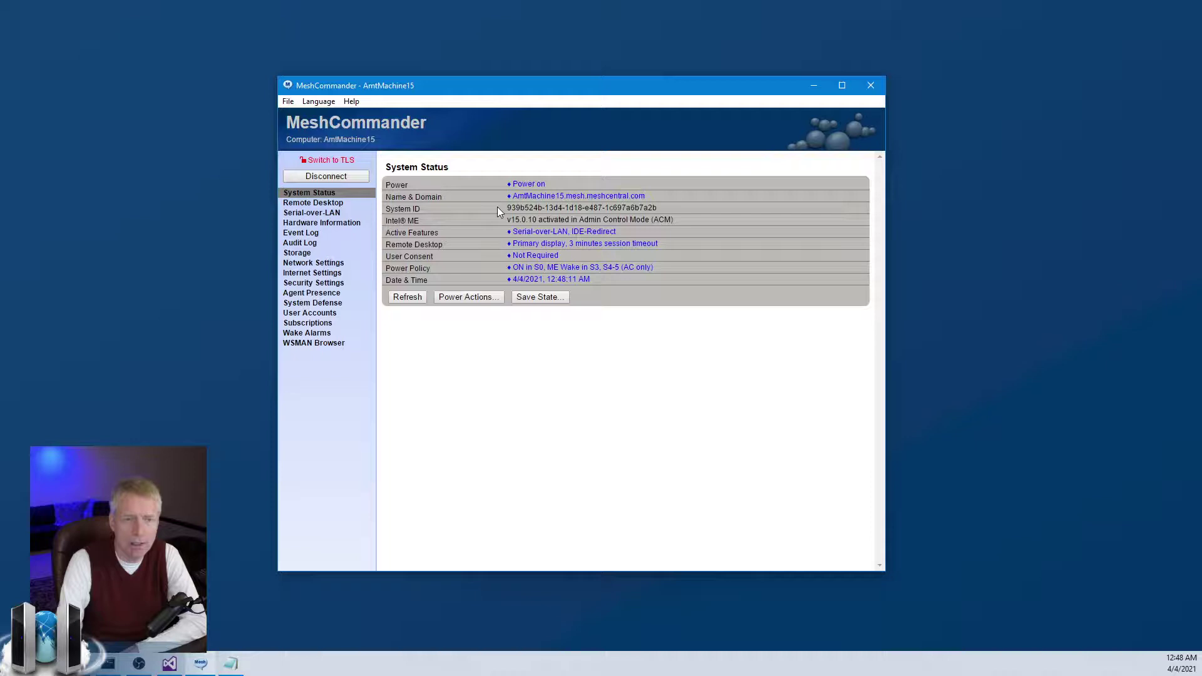
pyautogui.click(526, 196)
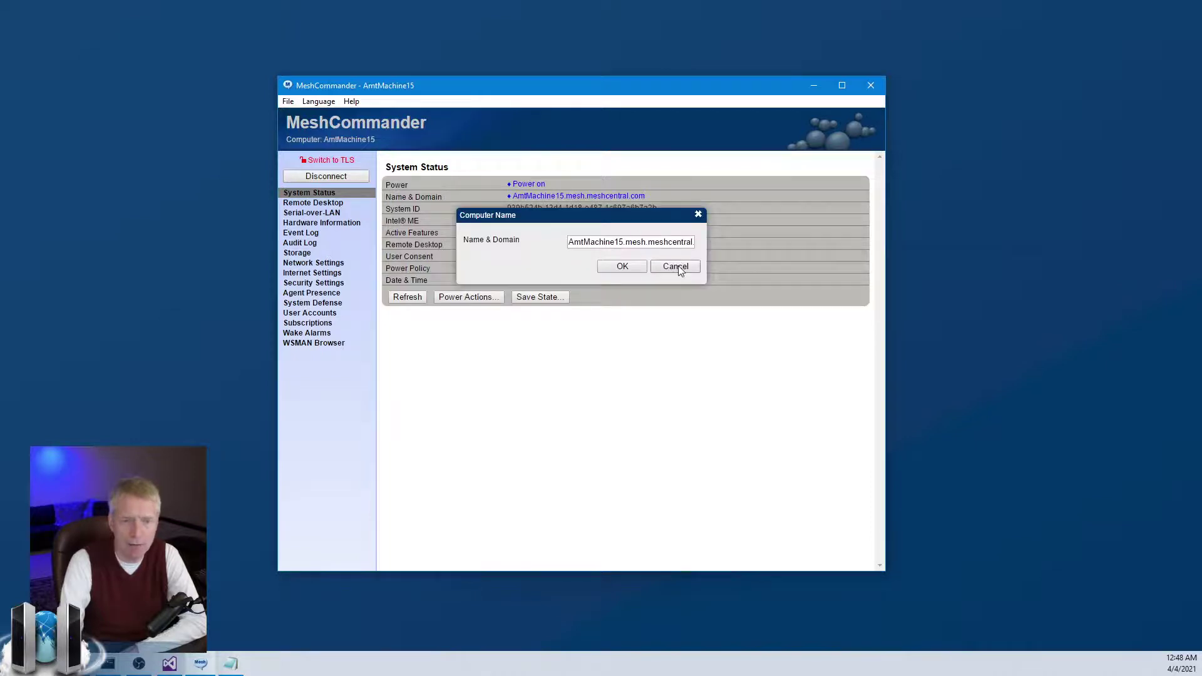
pyautogui.click(677, 268)
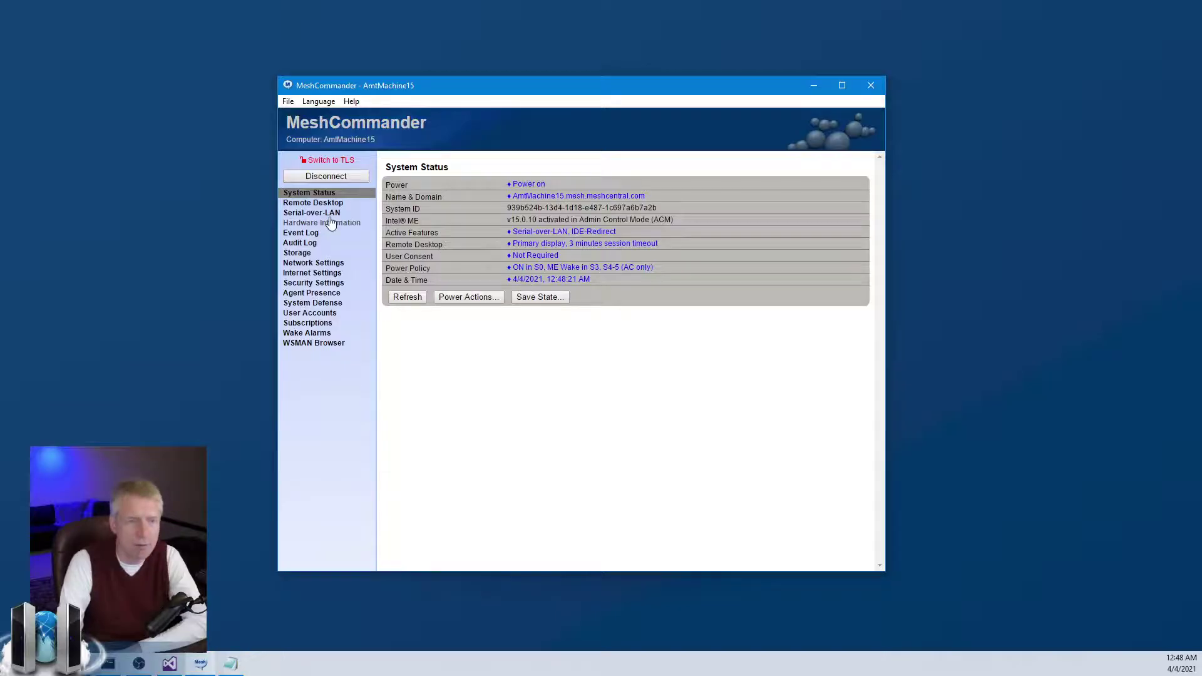
# Review the Intel AMT Features settings from Remote Desktop and System Status without changes.
pyautogui.click(313, 202)
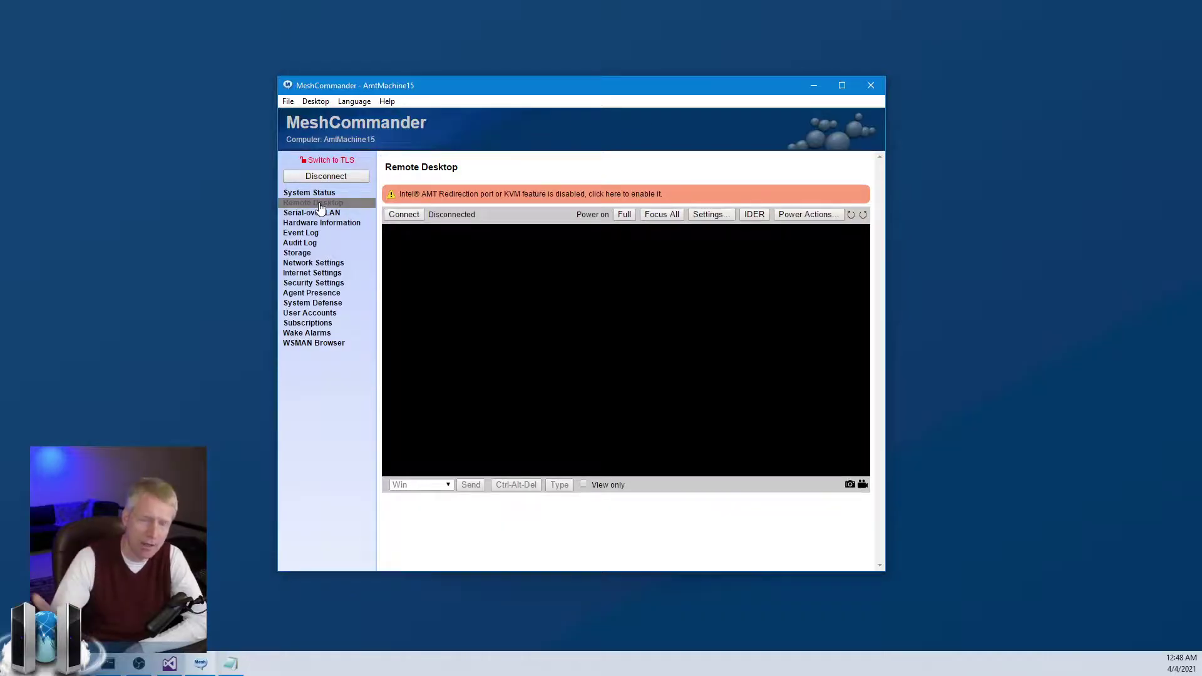
pyautogui.click(506, 198)
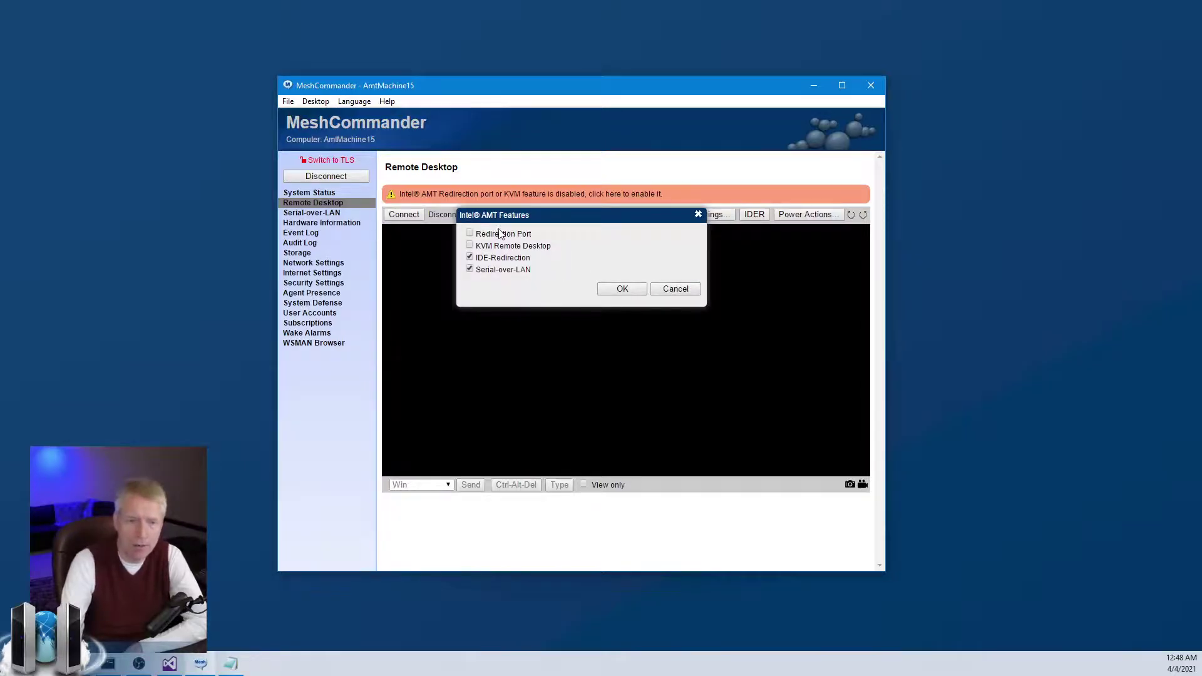
pyautogui.click(674, 289)
pyautogui.click(310, 193)
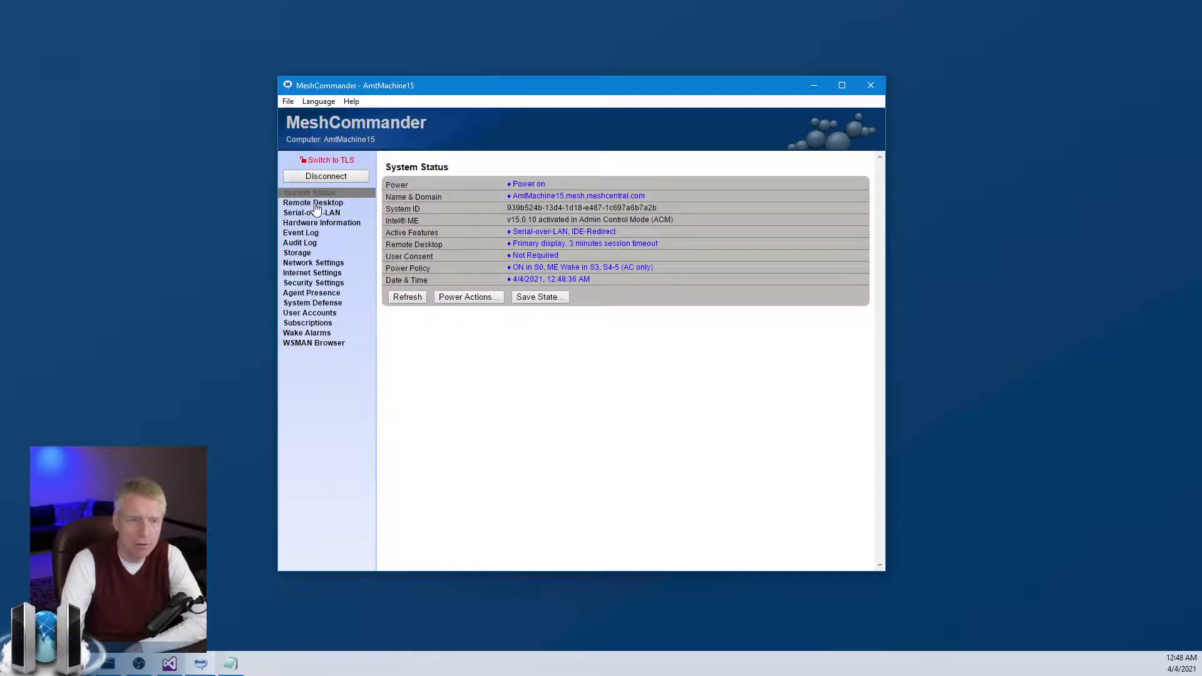
pyautogui.click(528, 233)
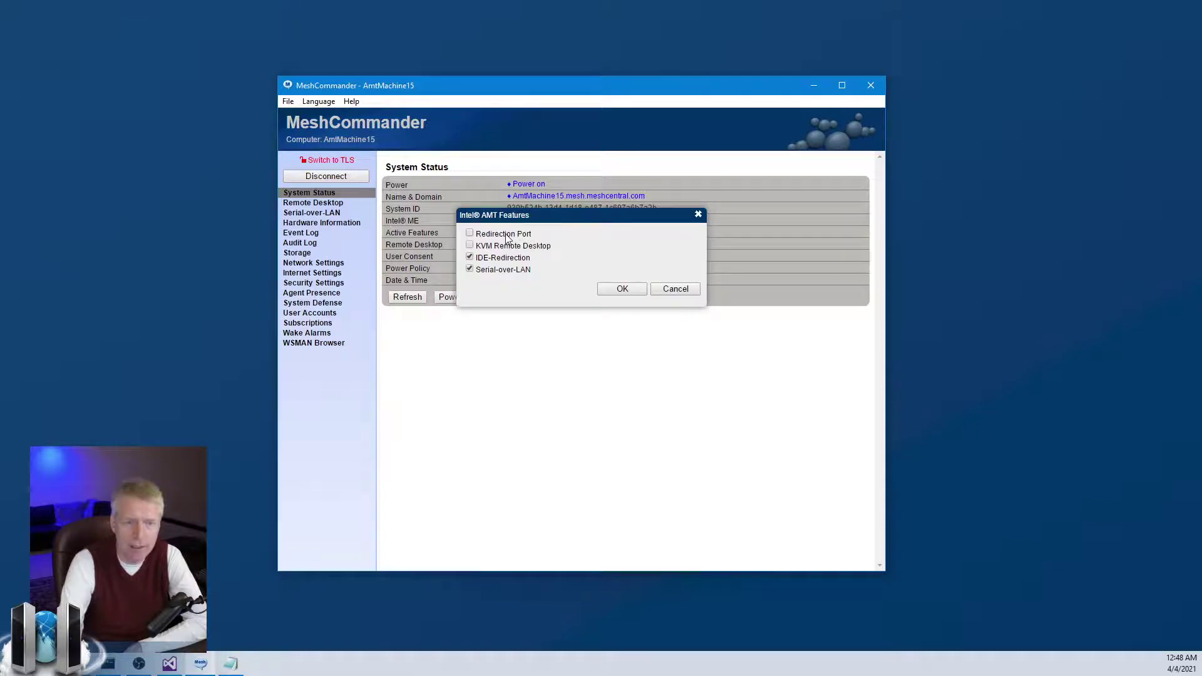
pyautogui.click(675, 290)
# Enable Redirection Port and KVM Remote Desktop from the Remote Desktop page's disabled-feature banner.
pyautogui.click(312, 203)
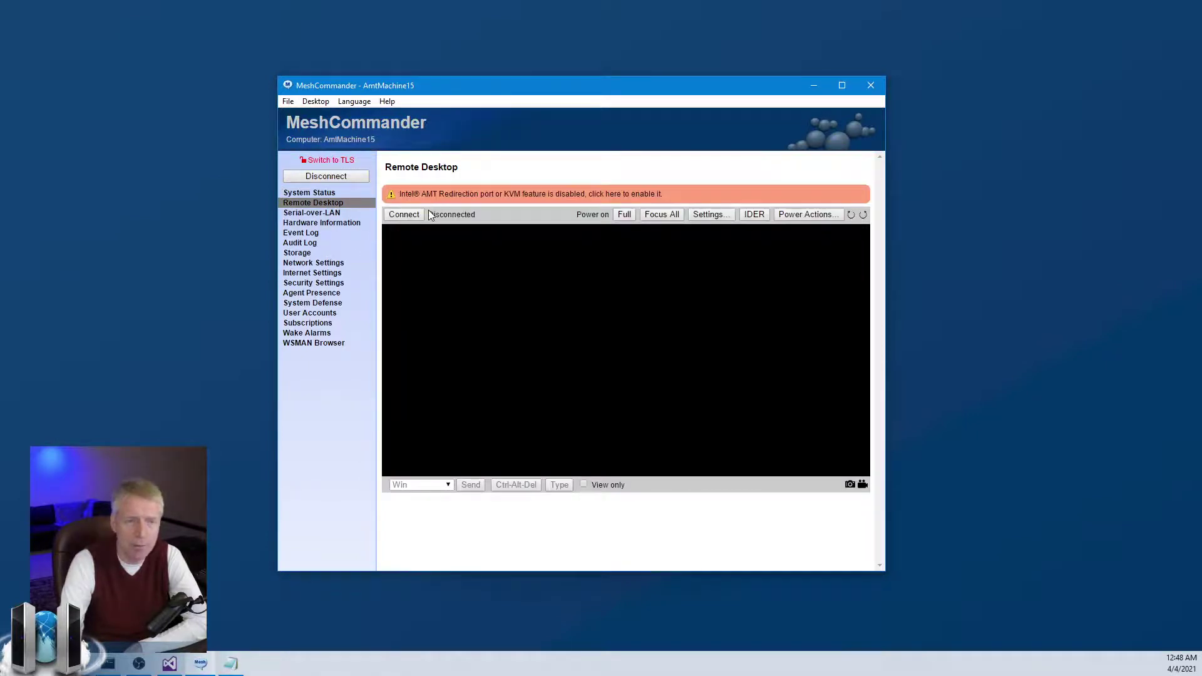
pyautogui.click(437, 199)
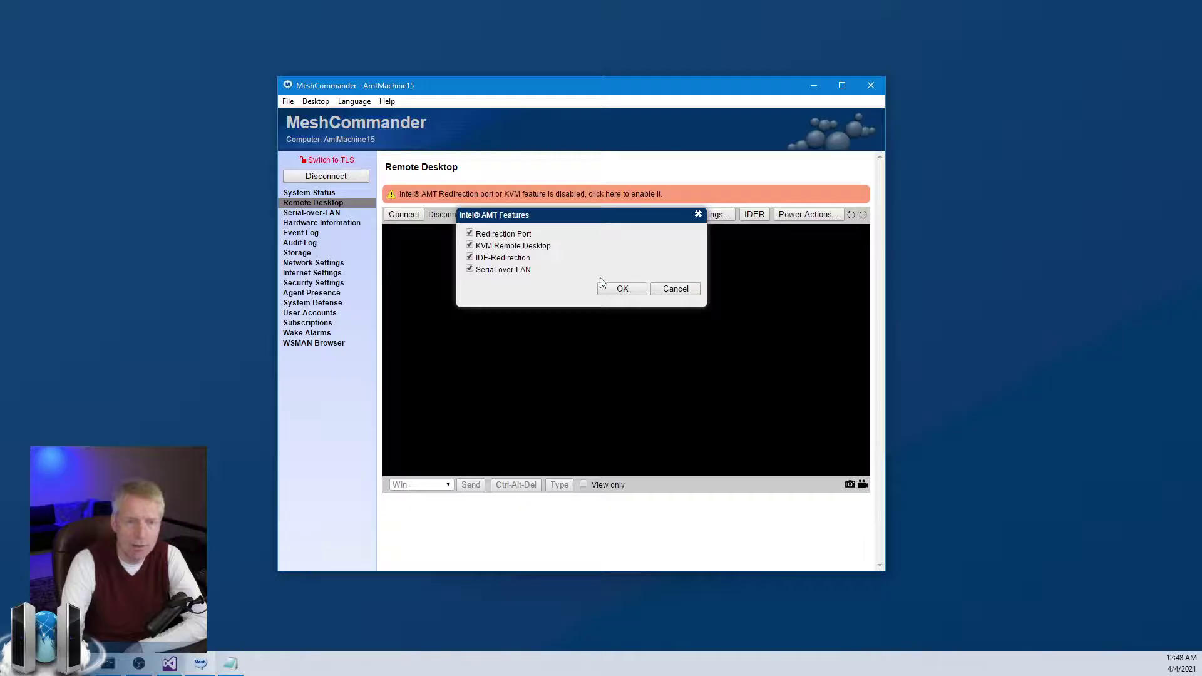
pyautogui.click(622, 289)
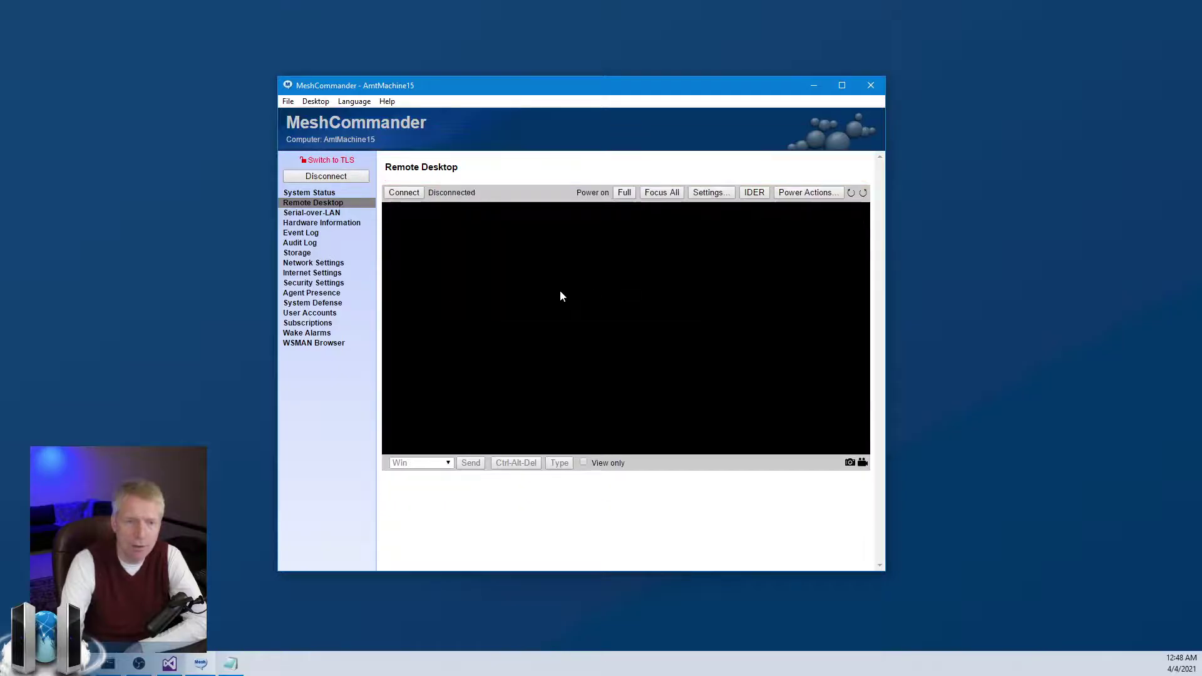
# Connect the Remote Desktop session and wait for AmtMachine15's Windows lock screen.
pyautogui.click(404, 193)
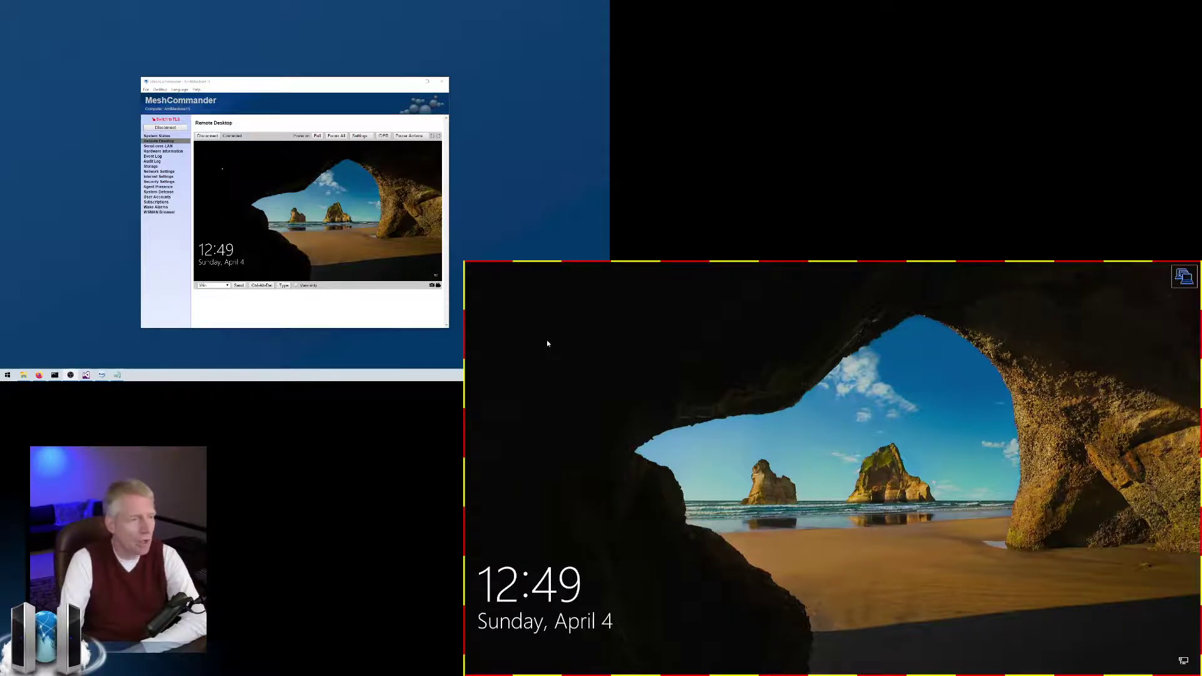
# Disconnect and reconnect the remote desktop, then dismiss the lock screen to reach sign-in.
pyautogui.click(211, 136)
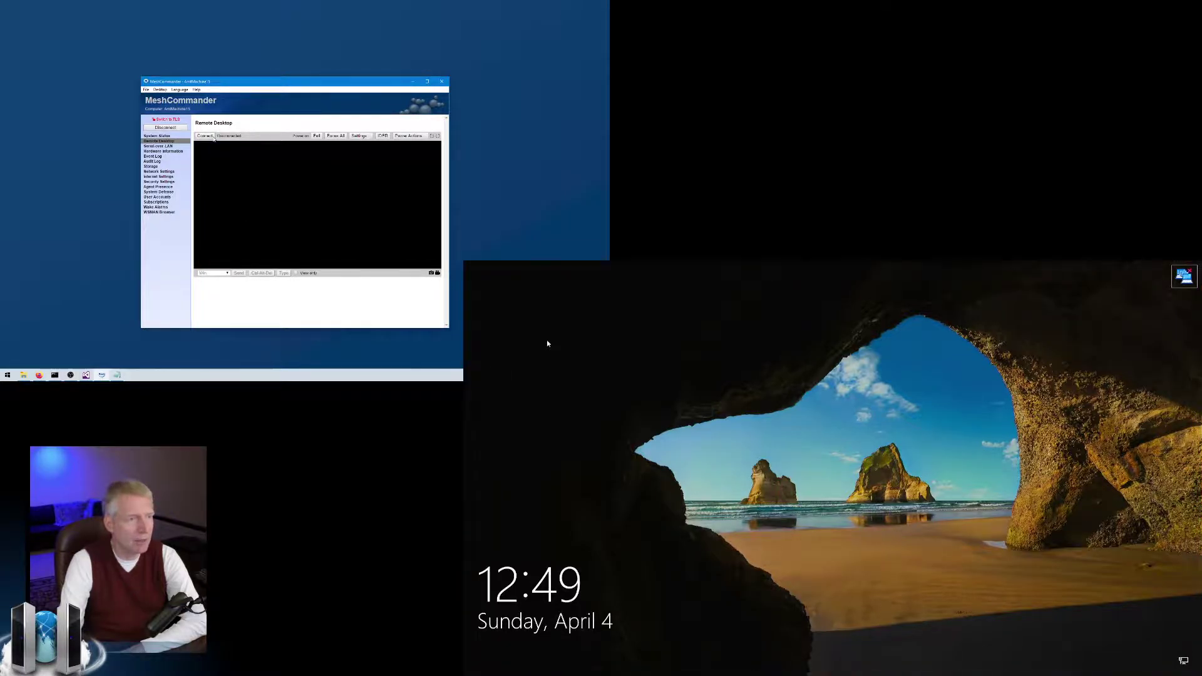
pyautogui.click(206, 135)
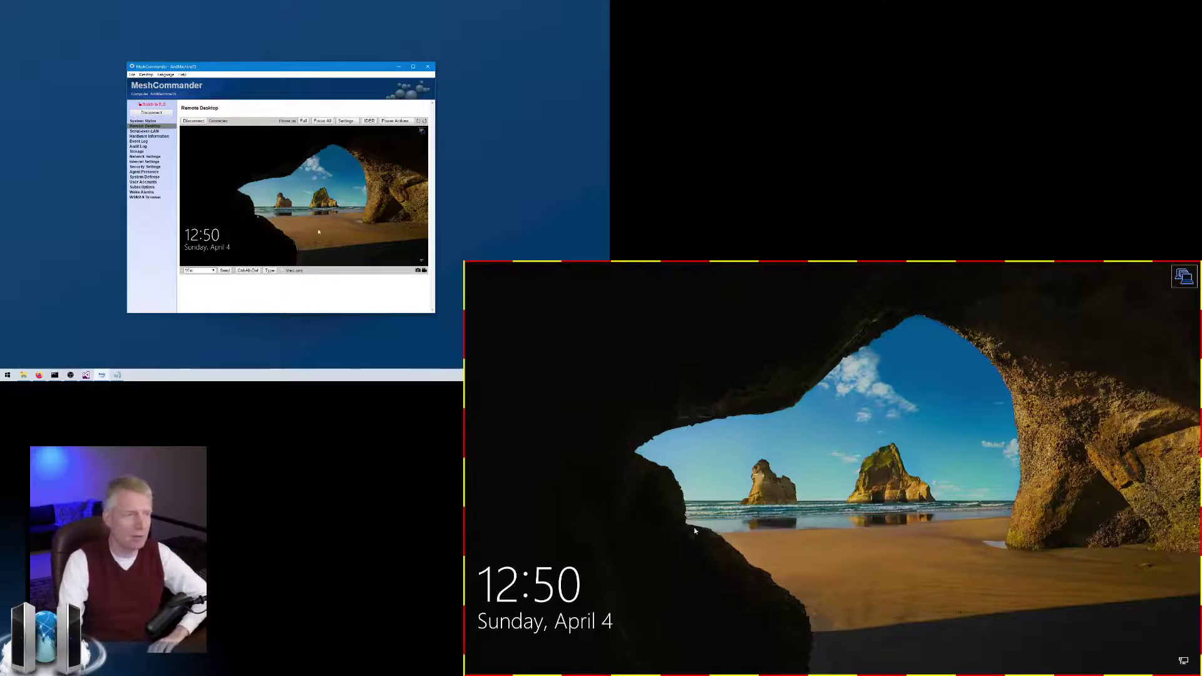
pyautogui.click(776, 357)
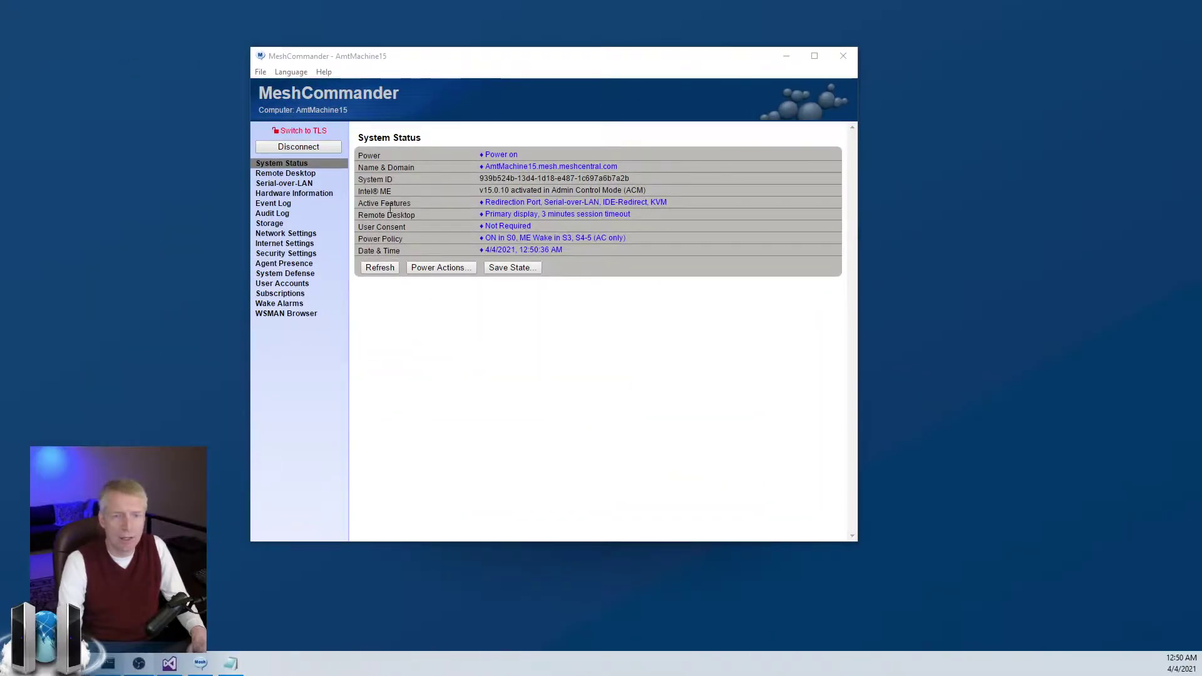
# Set User Consent to 'Required for KVM only' and go to the Remote Desktop page.
pyautogui.click(500, 227)
pyautogui.click(472, 218)
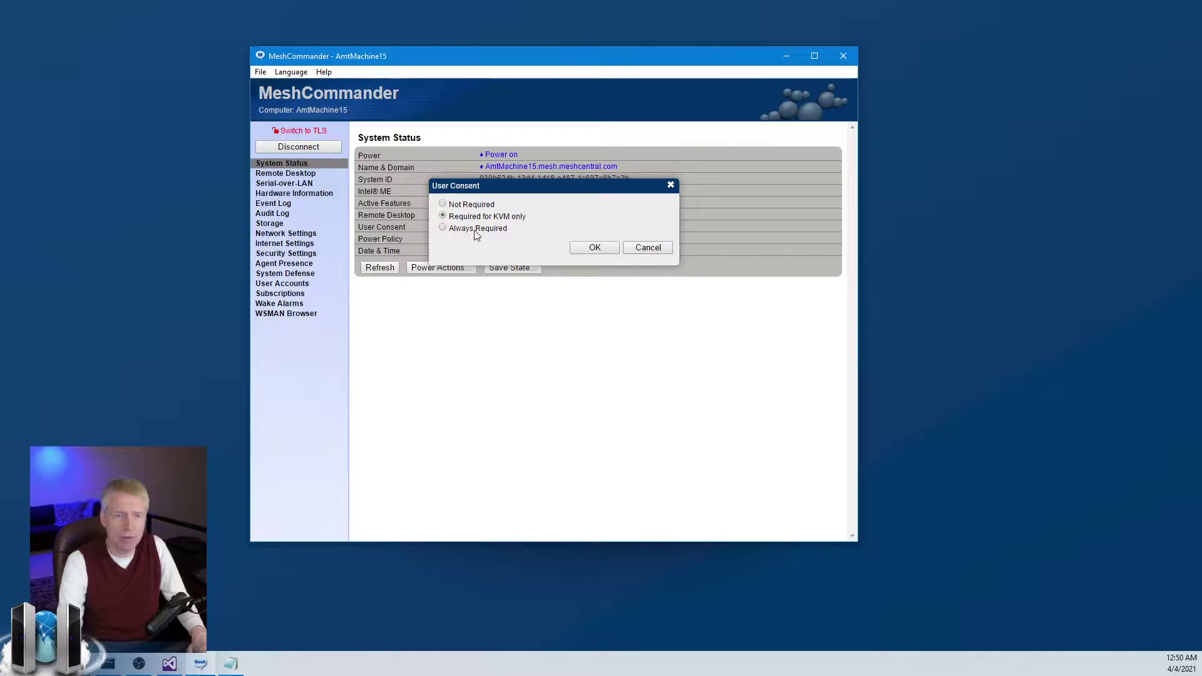
pyautogui.click(596, 248)
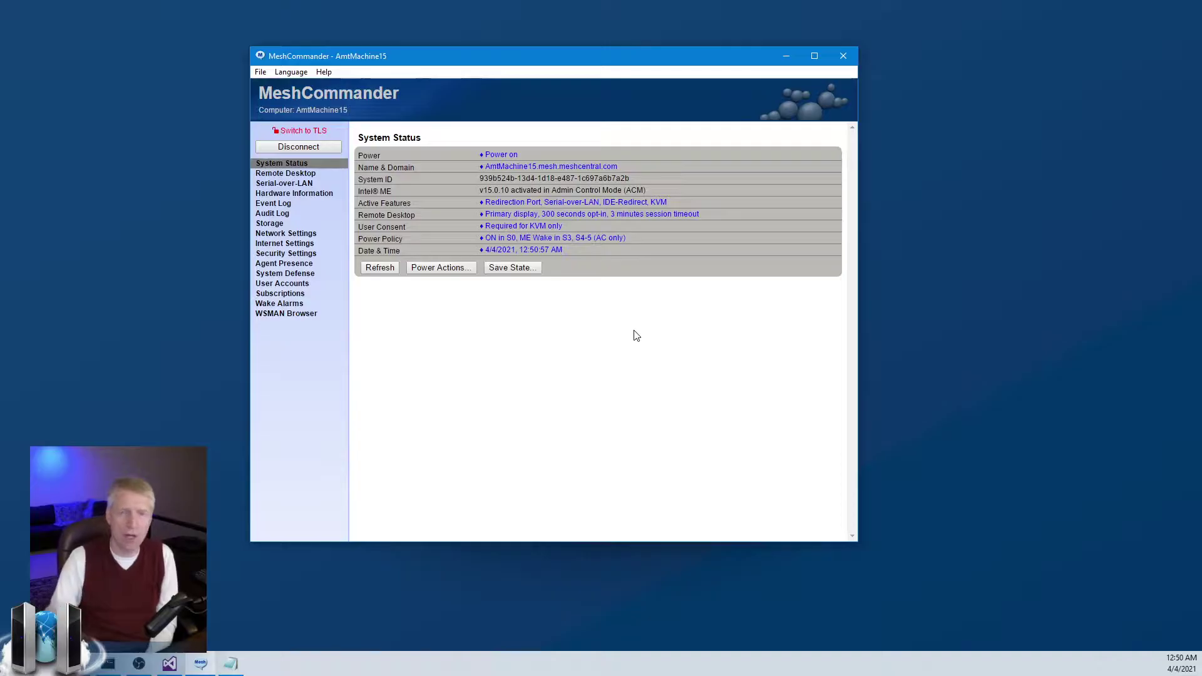
pyautogui.click(307, 174)
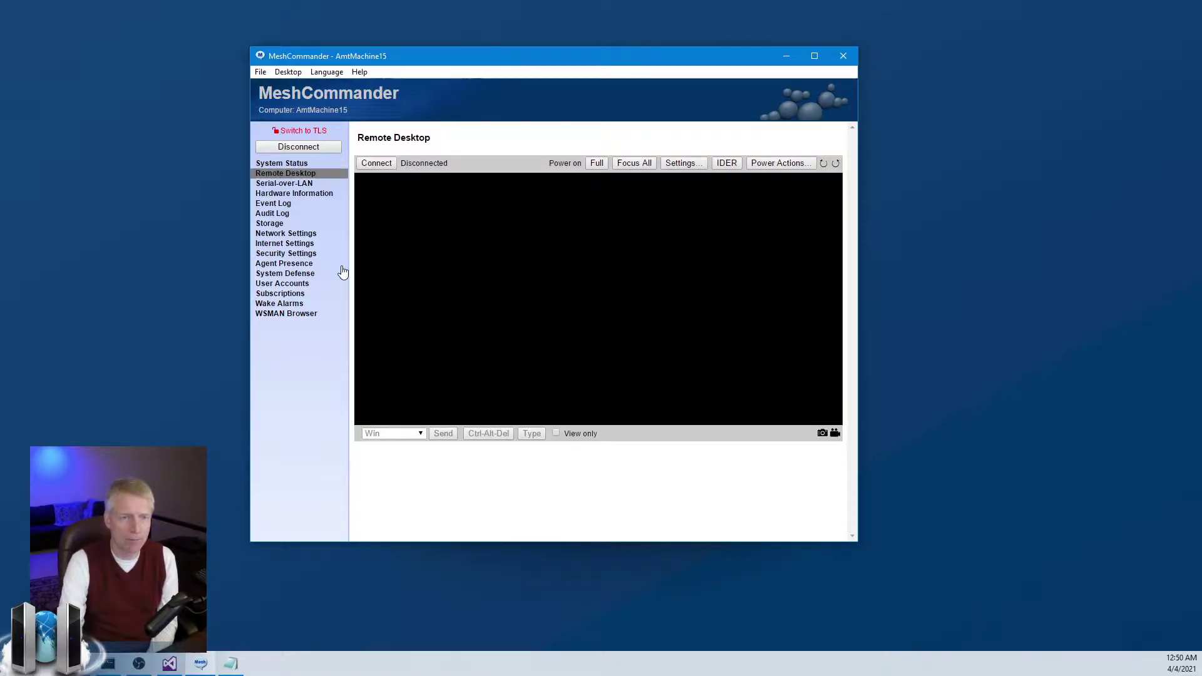
# Connect to the remote desktop and enter the six-digit user consent code shown on the remote PC.
pyautogui.click(390, 164)
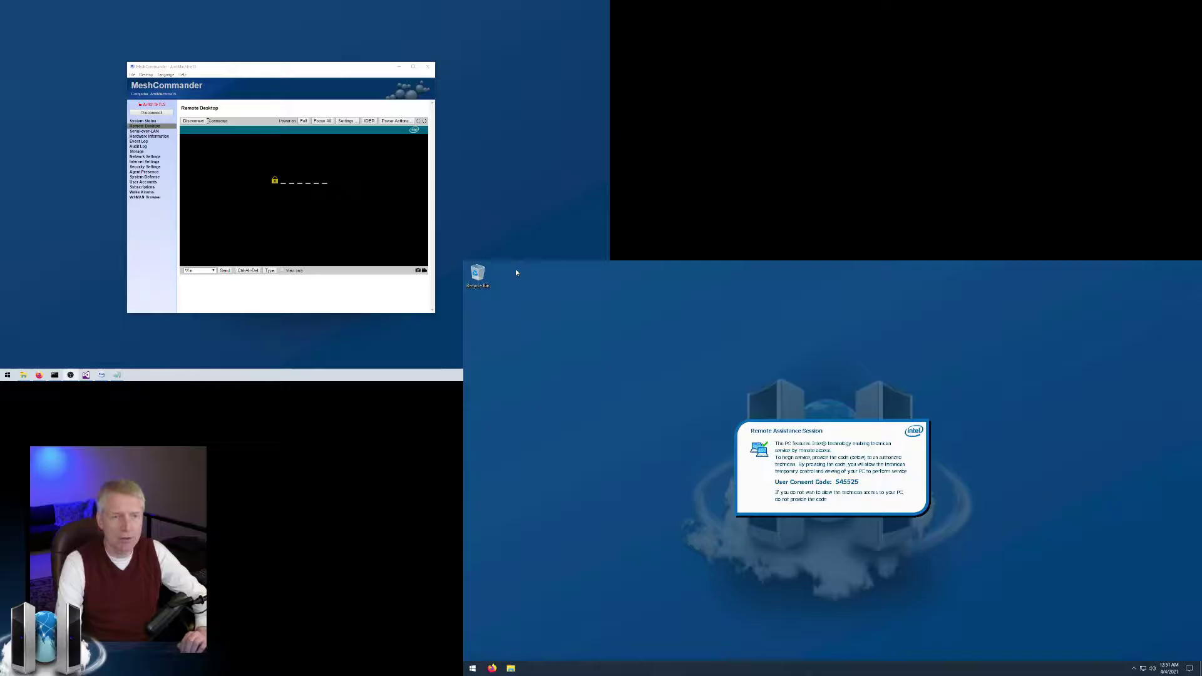
pyautogui.click(199, 121)
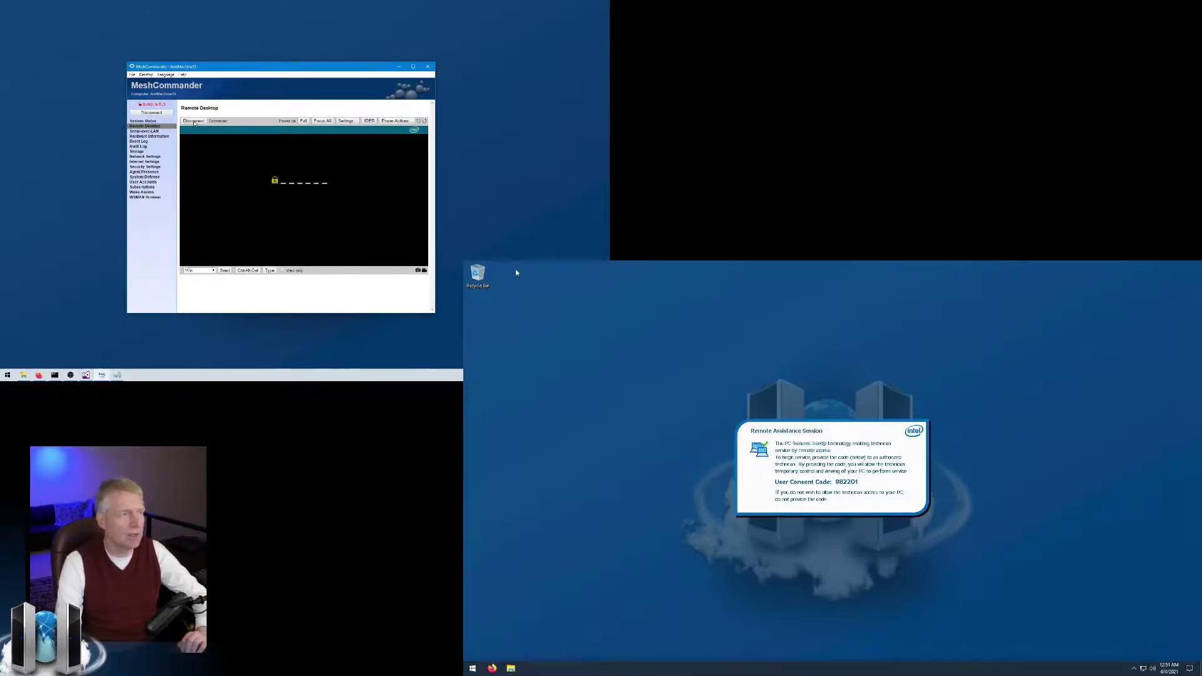
pyautogui.moveTo(243, 67); pyautogui.dragTo(234, 63)
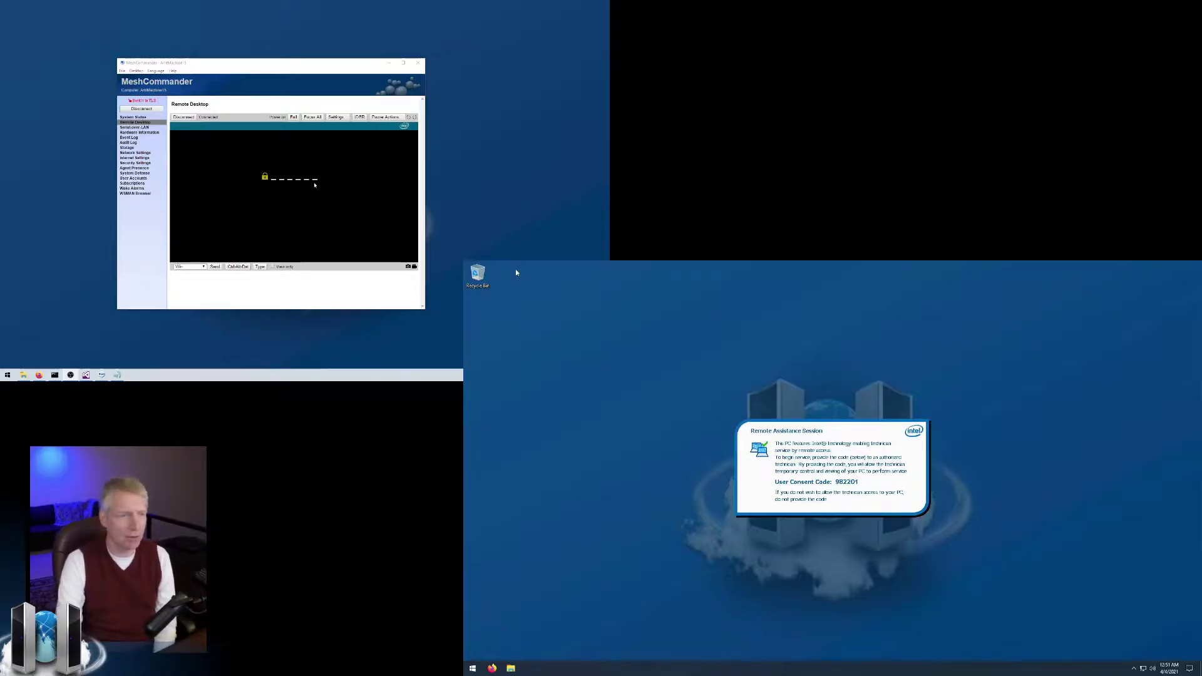
pyautogui.click(314, 184)
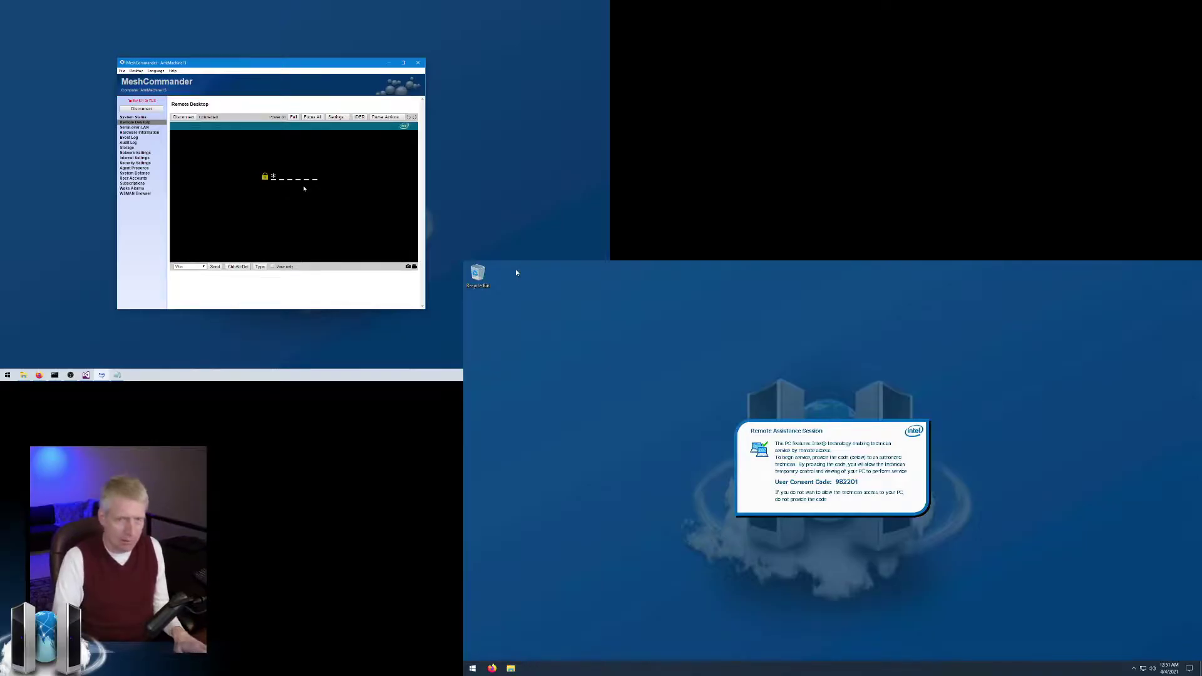
pyautogui.write('9822')
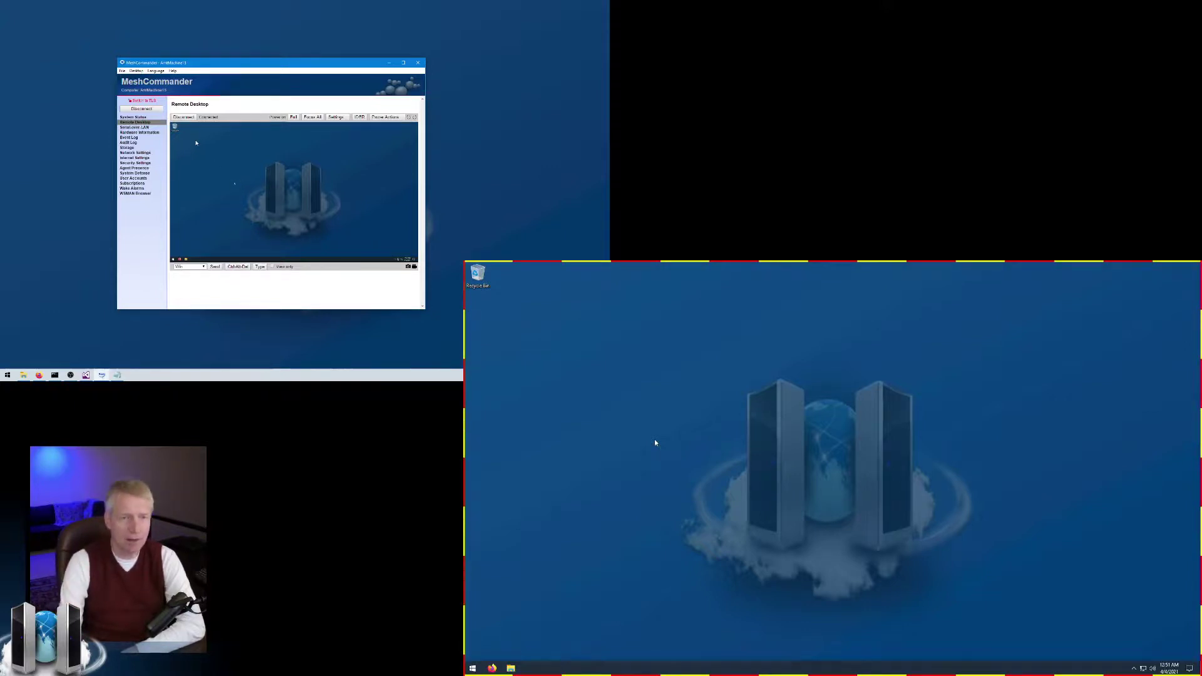
# Set User Consent to Not Required, return to Remote Desktop, and test mouse control.
pyautogui.click(134, 118)
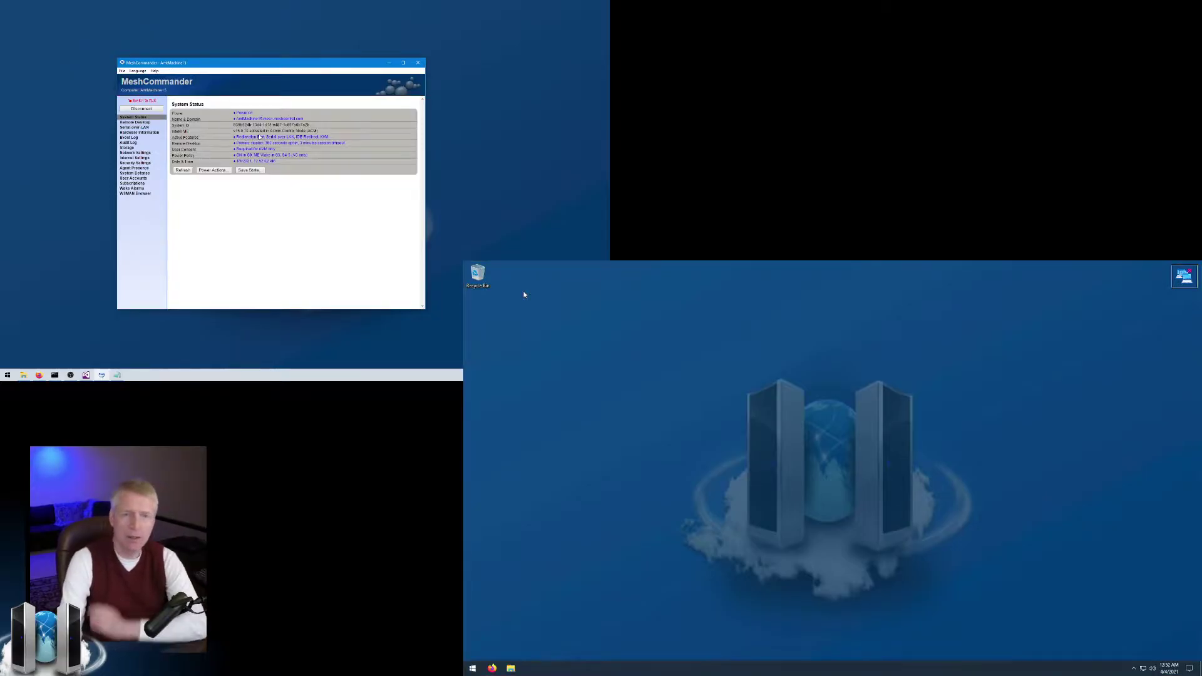
pyautogui.click(273, 149)
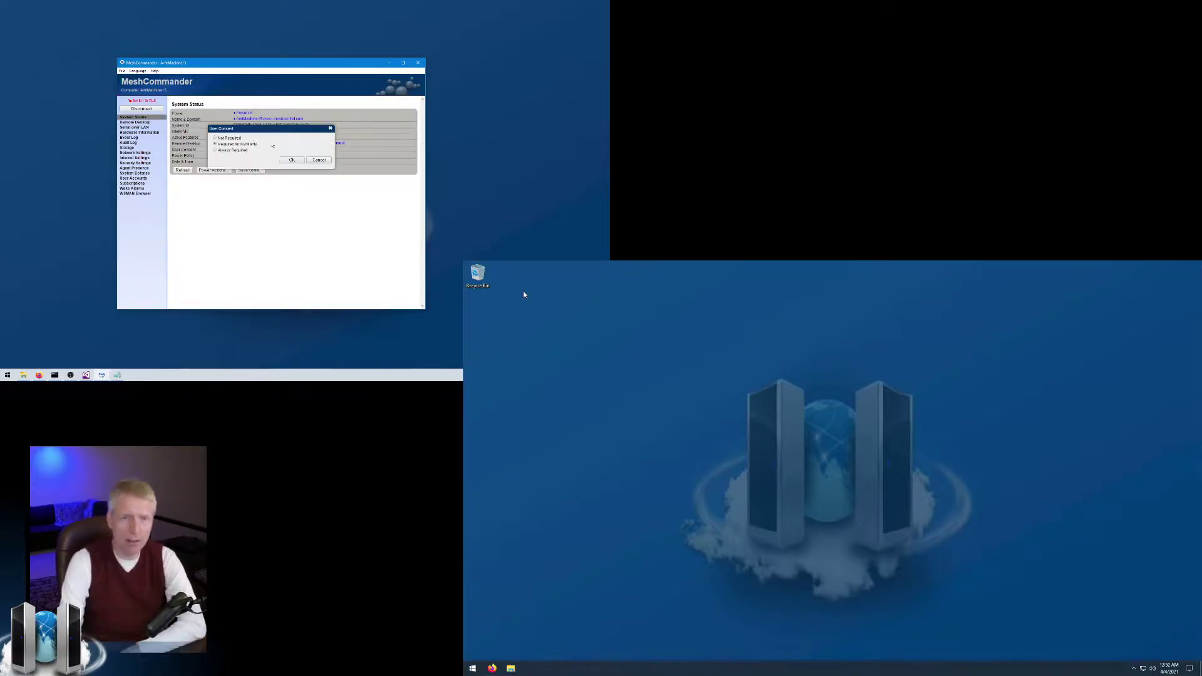
pyautogui.click(292, 160)
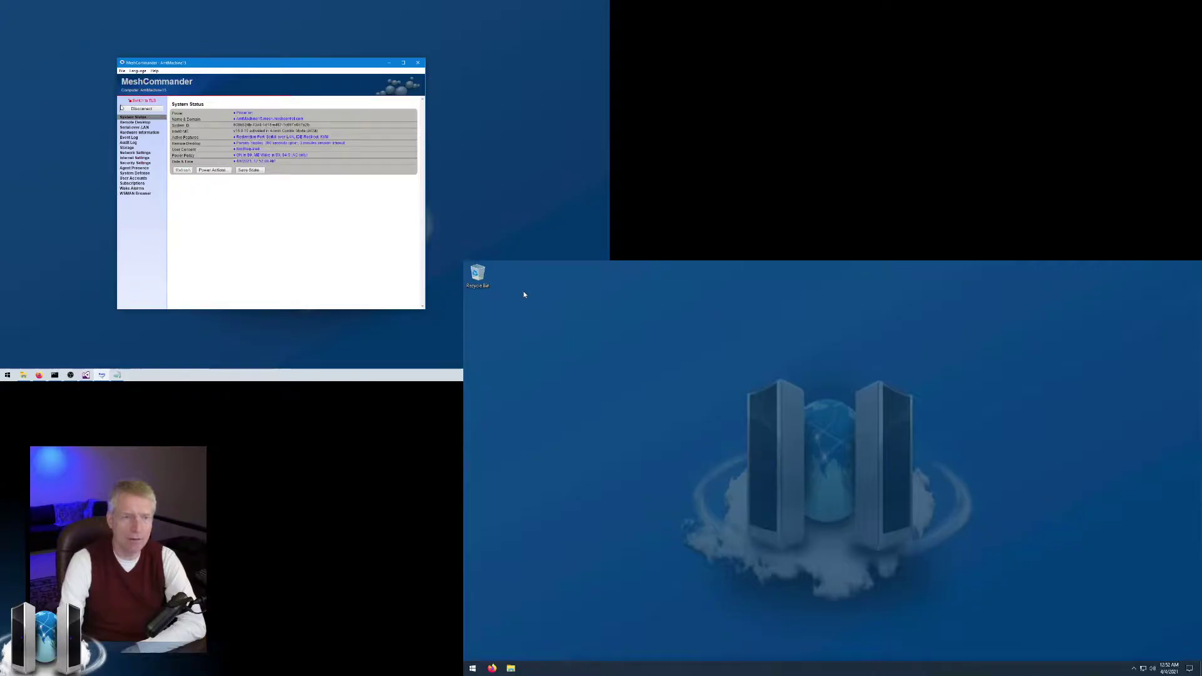
pyautogui.click(134, 122)
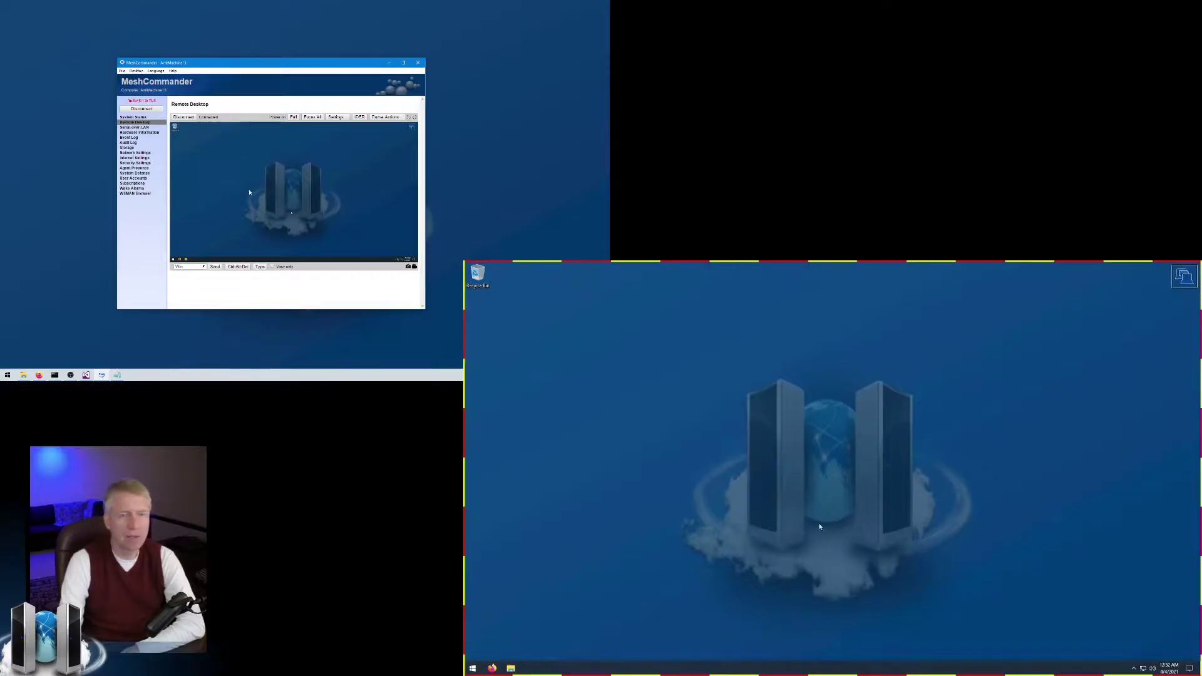
pyautogui.moveTo(585, 314); pyautogui.dragTo(992, 558)
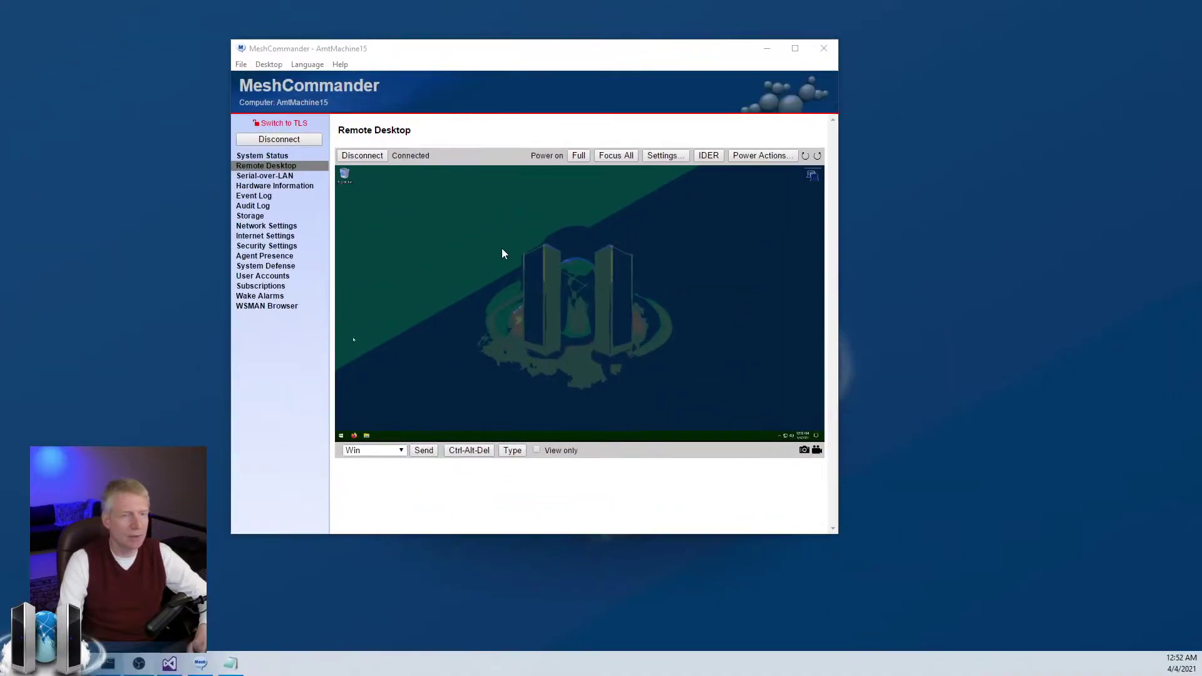
# Change the remote desktop Image Encoding to 'RLE16, Color' in Settings.
pyautogui.moveTo(498, 218); pyautogui.dragTo(461, 246)
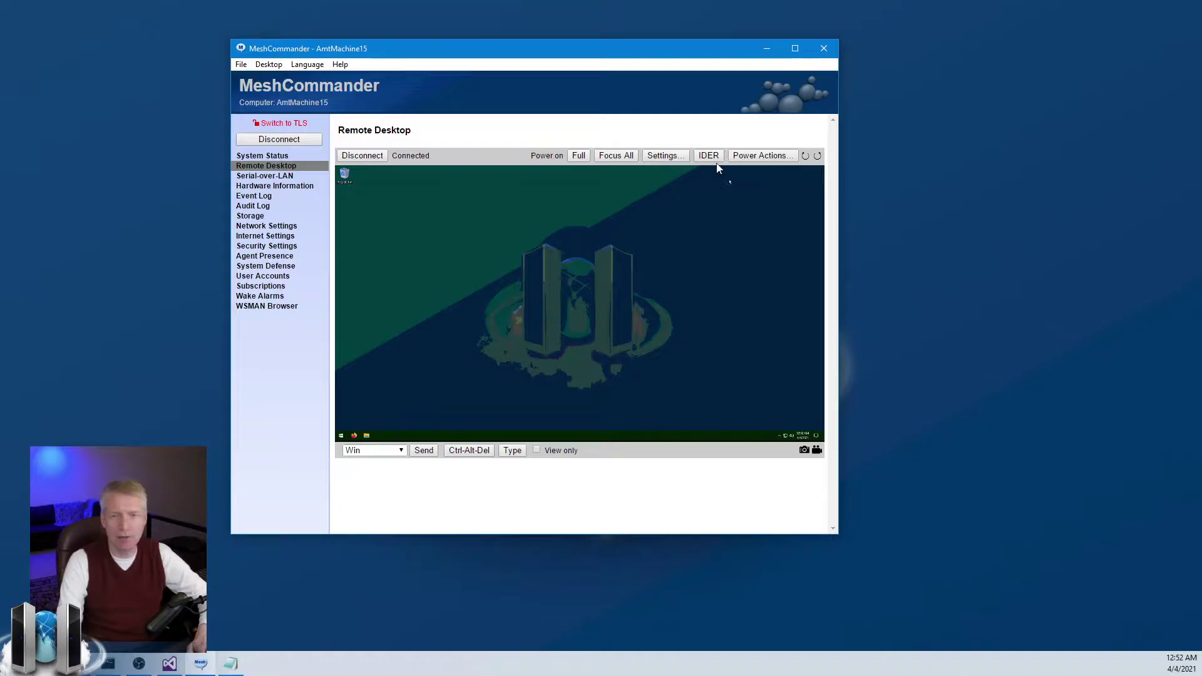
pyautogui.click(666, 155)
pyautogui.click(563, 204)
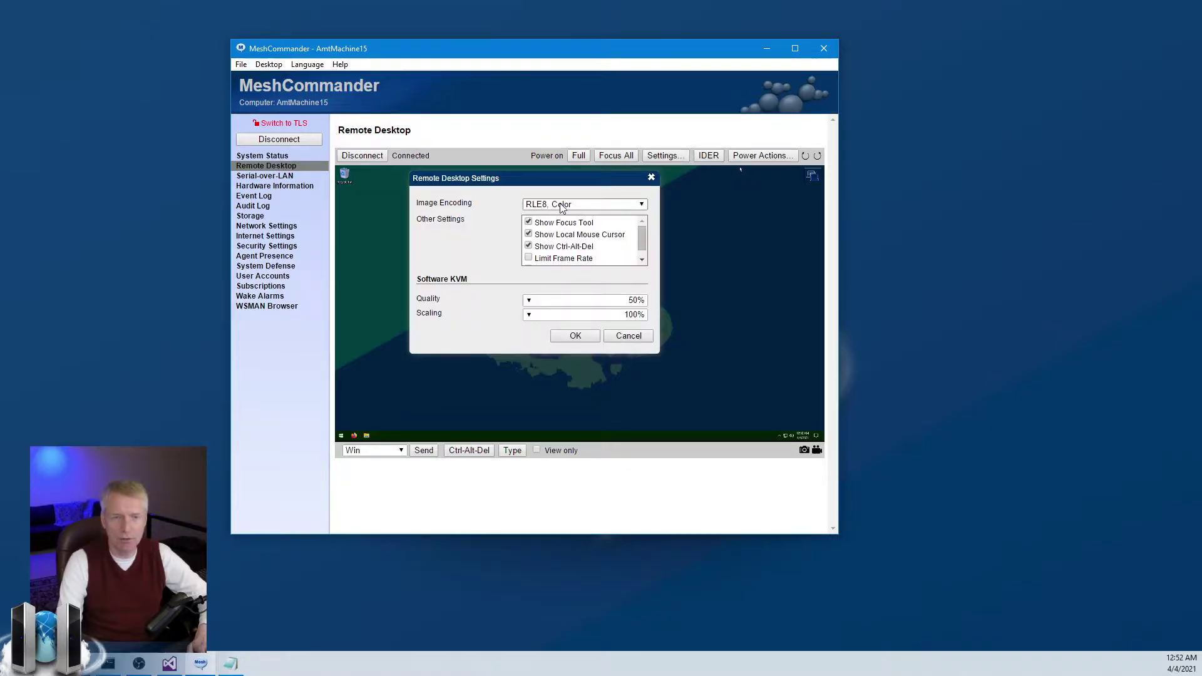
pyautogui.click(565, 226)
pyautogui.click(572, 336)
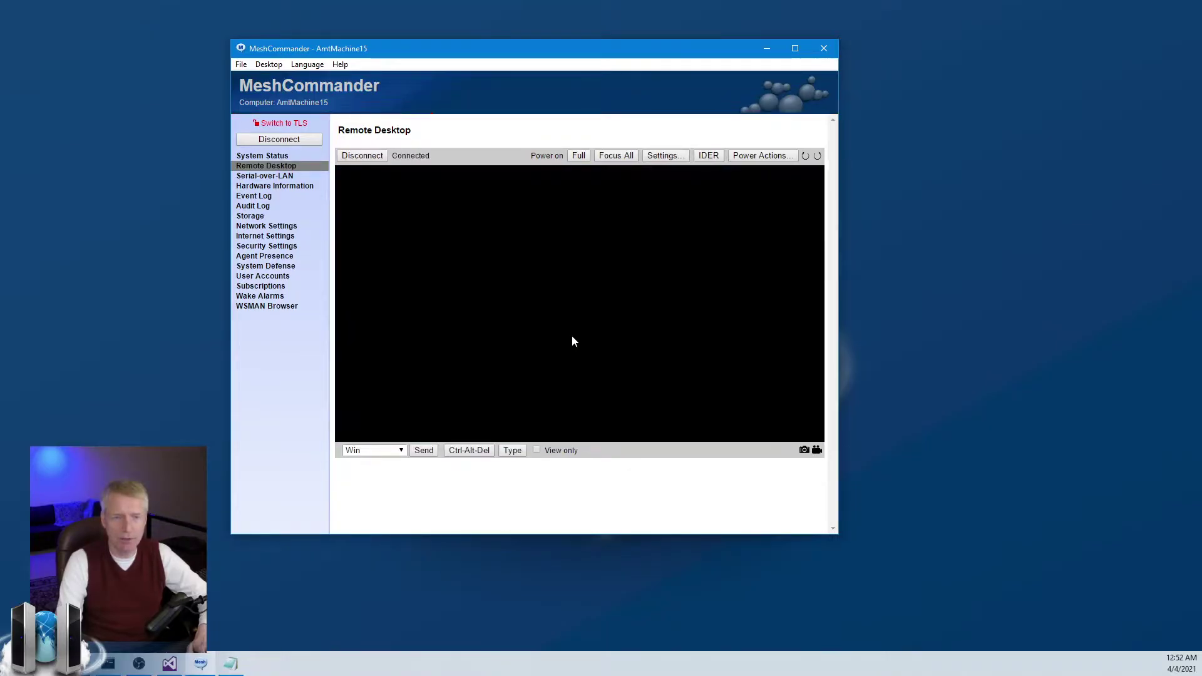